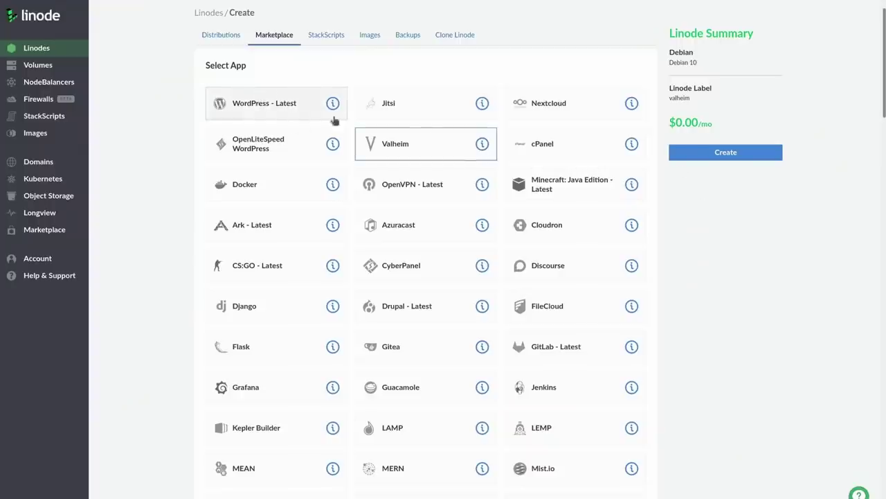
Browse the CS:GO and Drupal - Latest one-click apps in Linode
scroll(293, 144, down, 1)
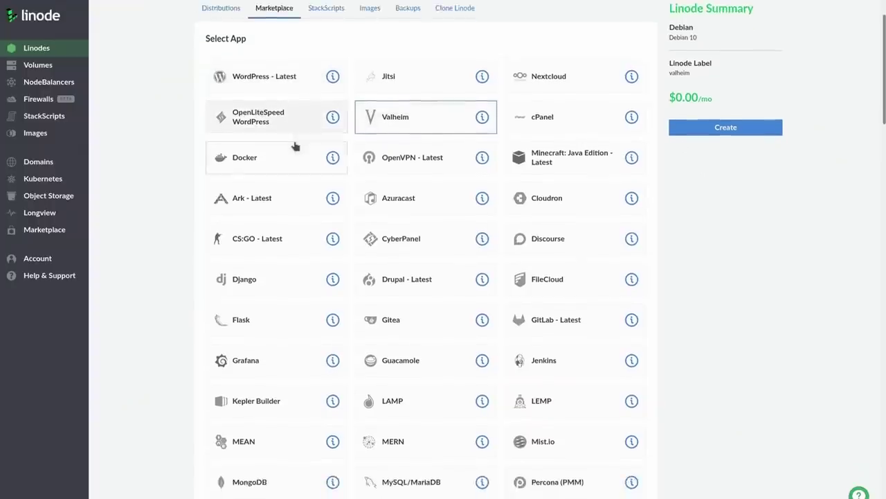
click(270, 210)
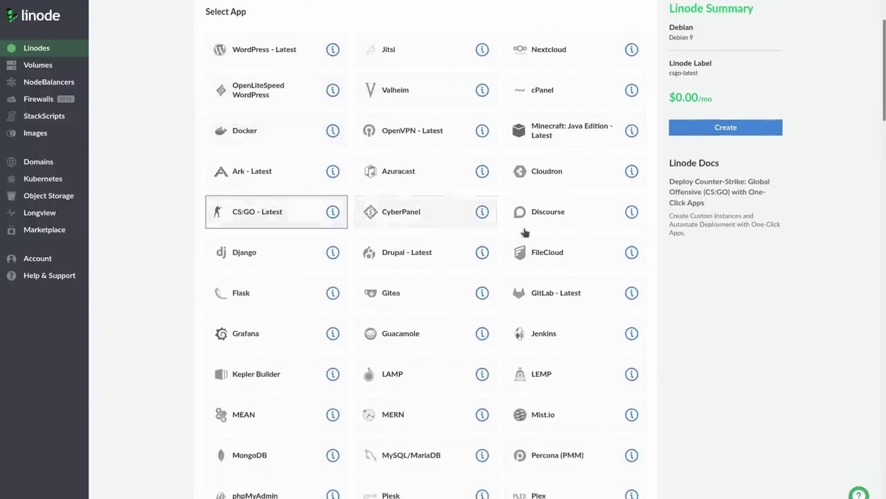
scroll(526, 229, down, 2)
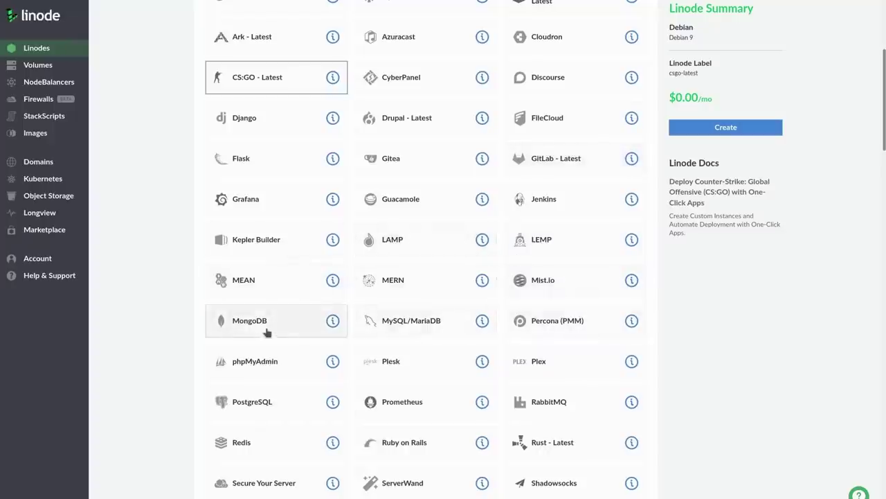
click(539, 364)
Give the NextCloud Linode's new volume a label and move to its Size field
scroll(527, 333, up, 2)
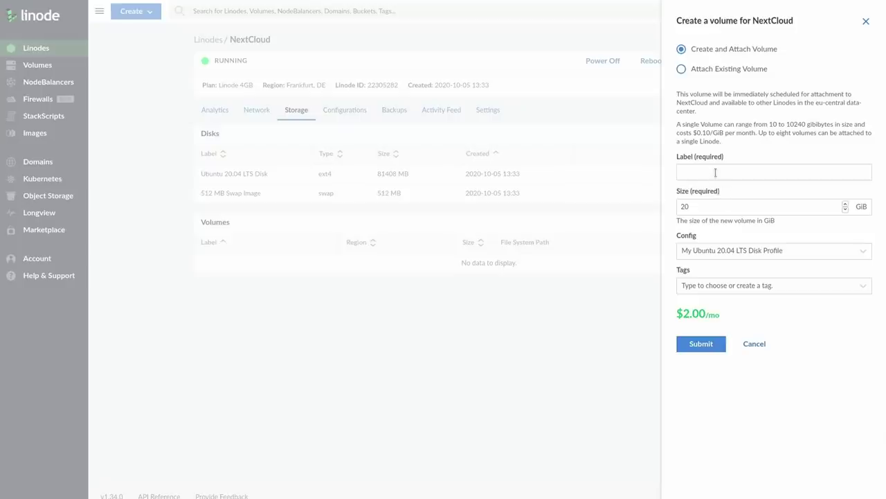
click(716, 172)
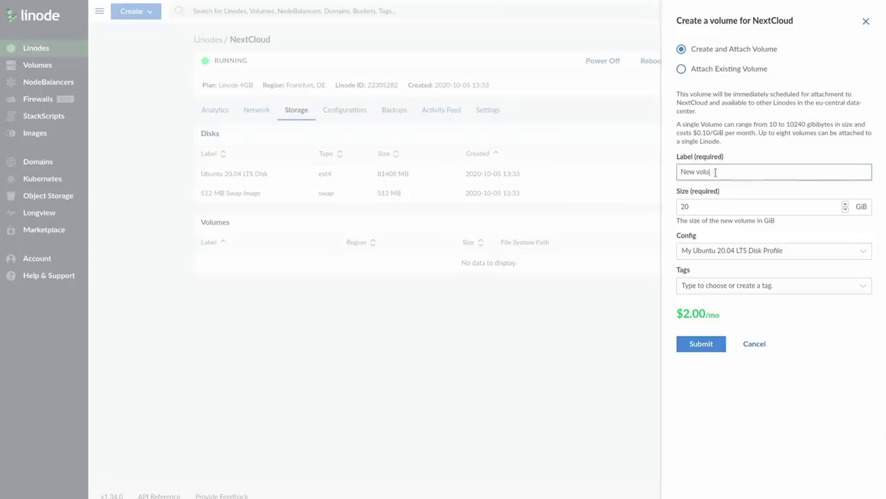
click(716, 209)
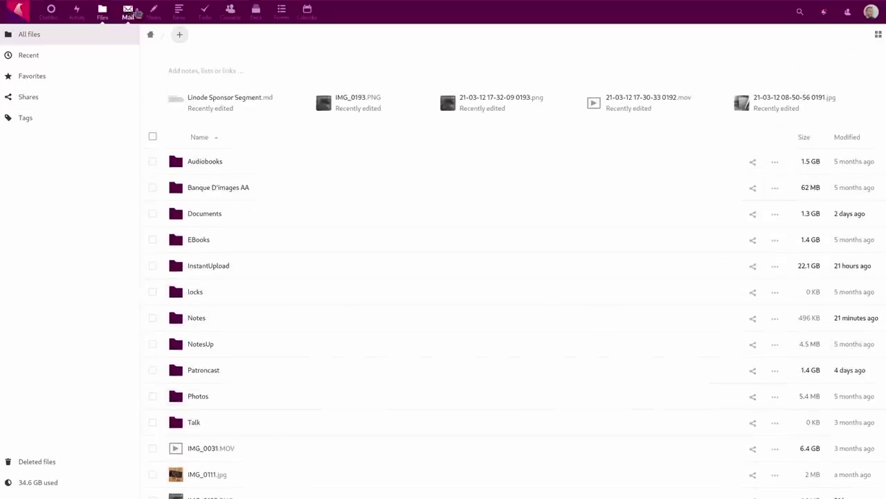
Open Nextcloud Notes and show the Ubuntu Web Remix note from Sponsor Snippets
click(152, 10)
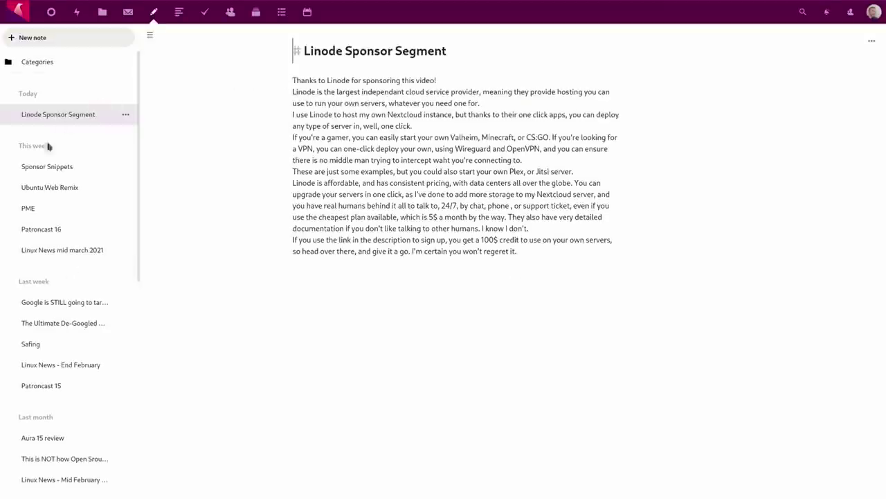
click(48, 168)
click(72, 189)
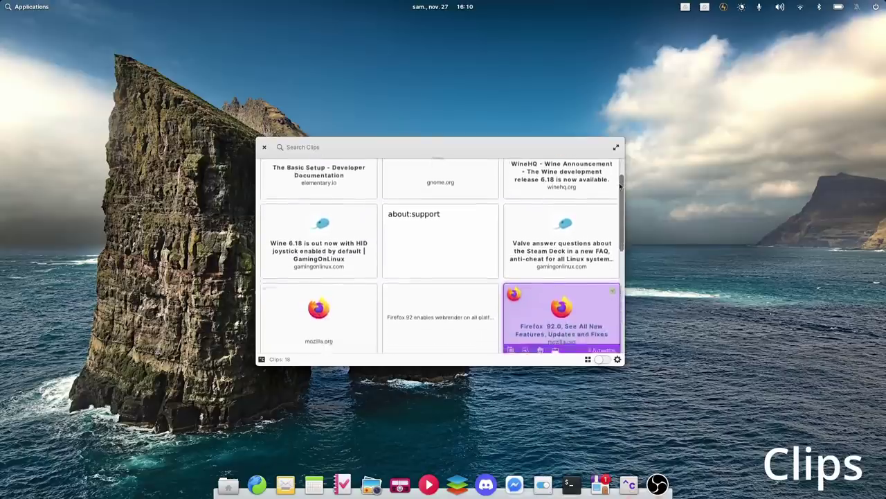
Select The Basic Setup clip and delete it from the Clips history
mouse_move(622, 179)
mouse_down()
mouse_move(611, 217)
mouse_move(614, 296)
mouse_move(625, 162)
mouse_up()
mouse_move(271, 230)
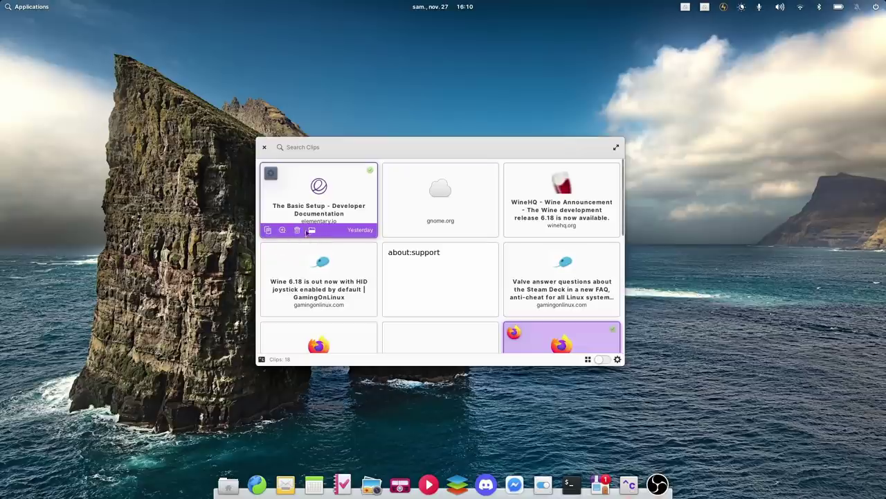
click(311, 230)
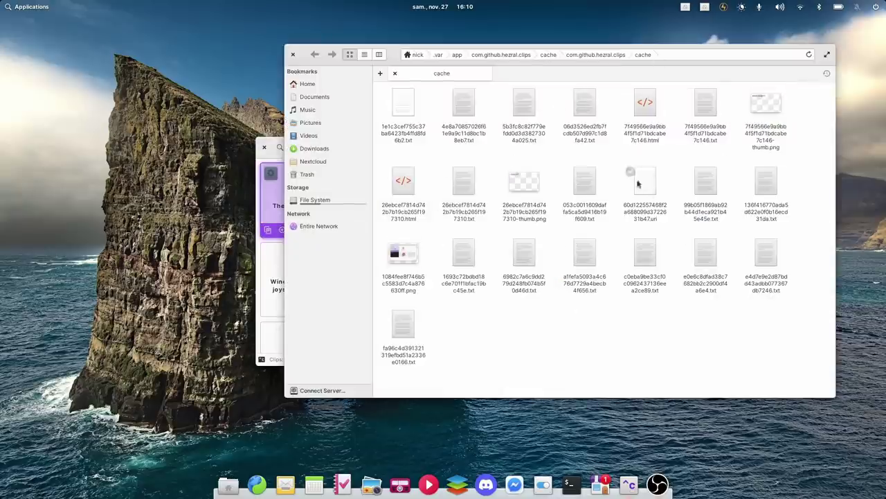
click(294, 55)
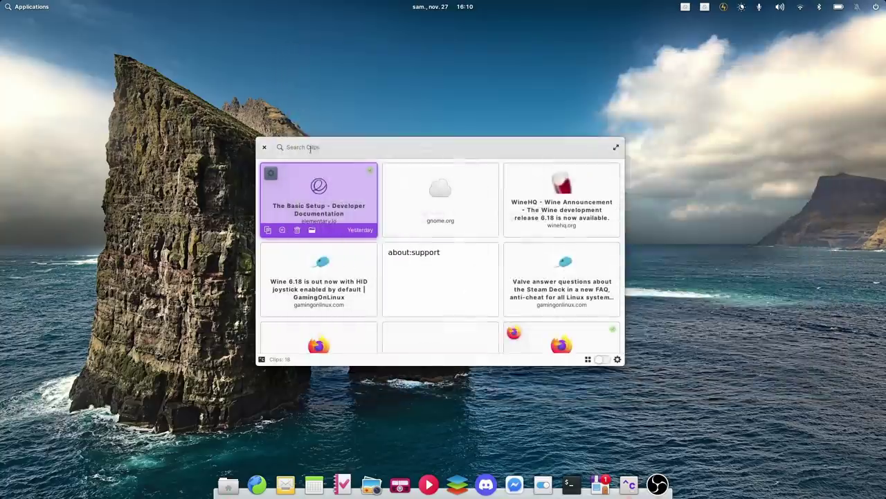
click(296, 231)
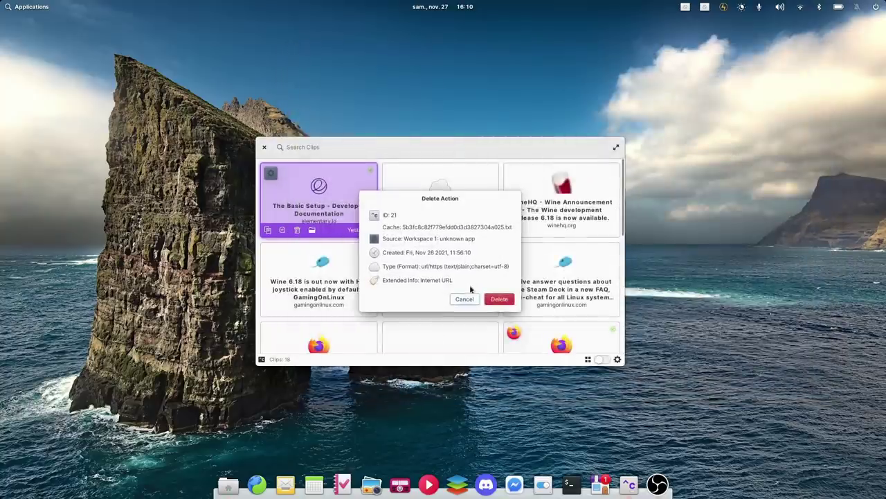
click(500, 299)
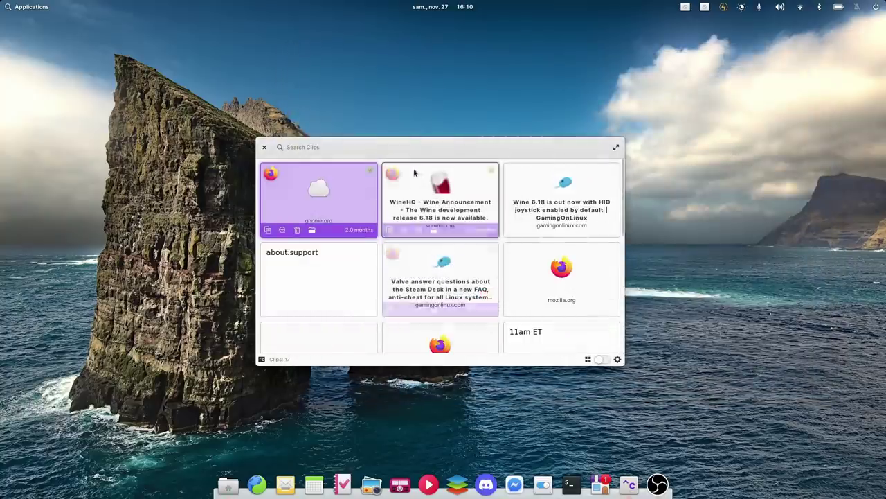
Copy the gnome.org clip again and filter the history with a 'wine' search
click(268, 234)
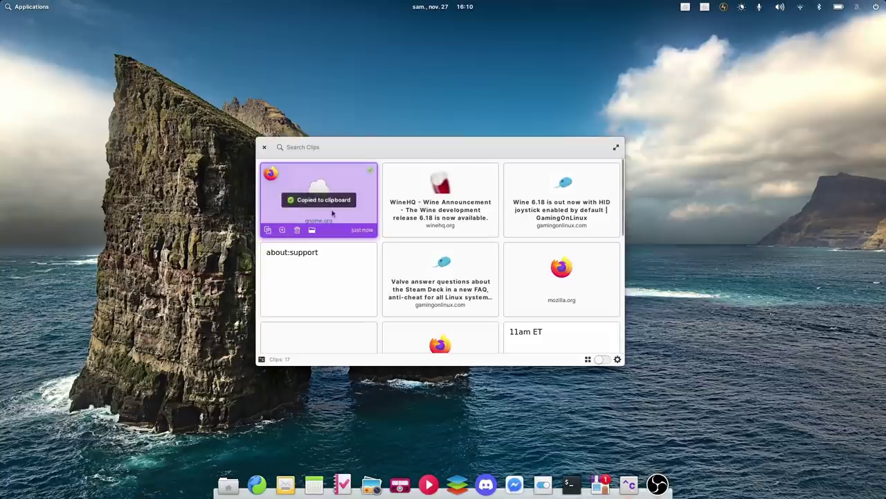
click(293, 148)
text(wine)
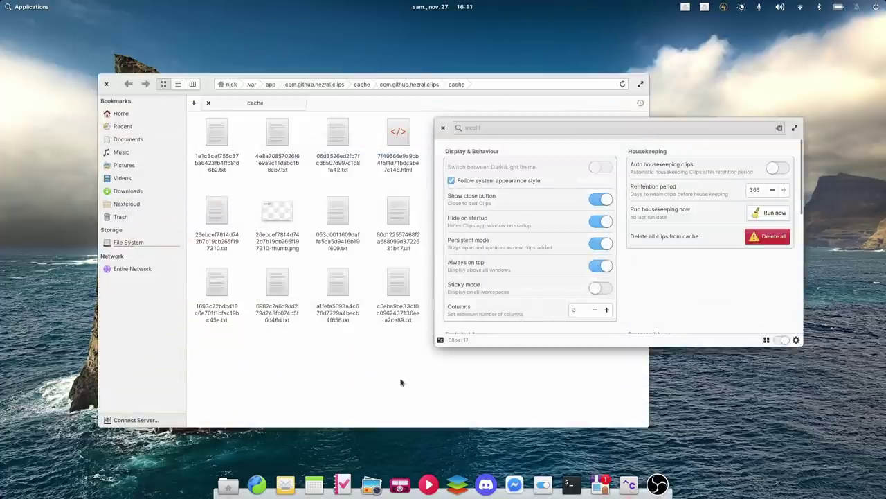
Nudge the file manager window left and refocus the Clips settings
click(400, 382)
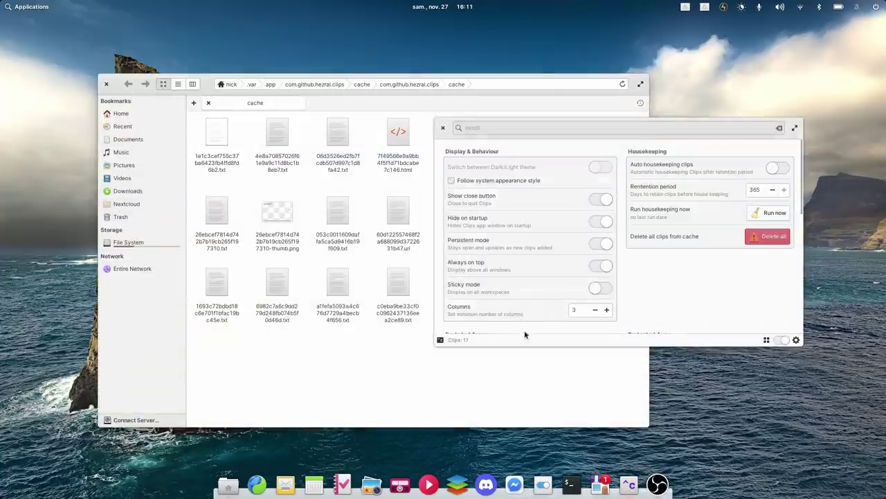
mouse_move(545, 75)
mouse_down()
mouse_move(502, 86)
mouse_move(532, 73)
mouse_up()
click(608, 271)
click(606, 271)
Check the Excluded Apps chooser without picking an app, then scroll to the Other section
scroll(545, 289, down, 2)
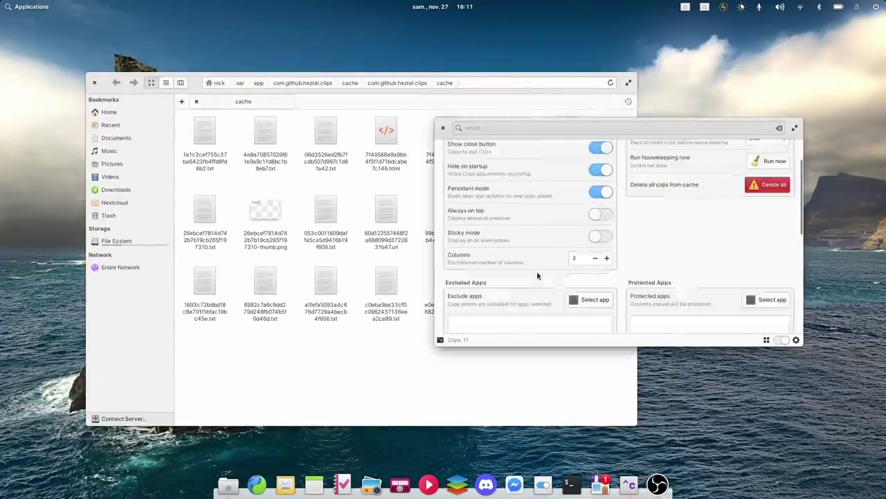
scroll(524, 268, down, 3)
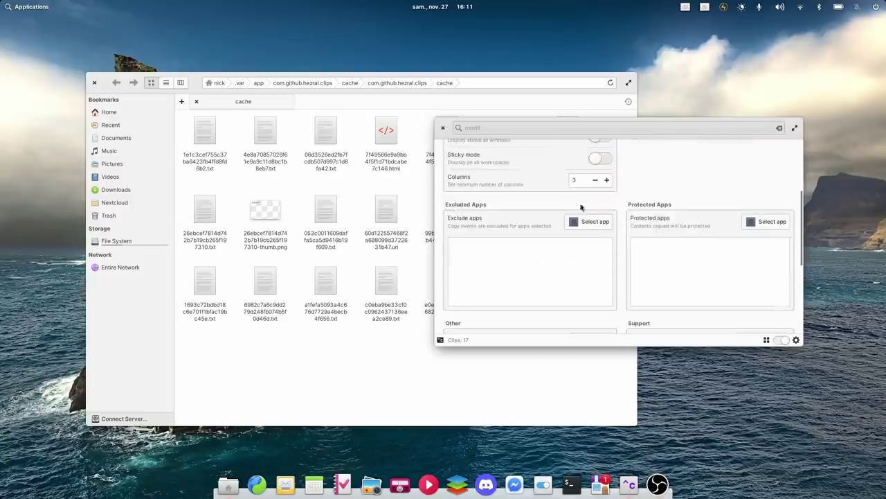
click(582, 222)
scroll(678, 203, down, 10)
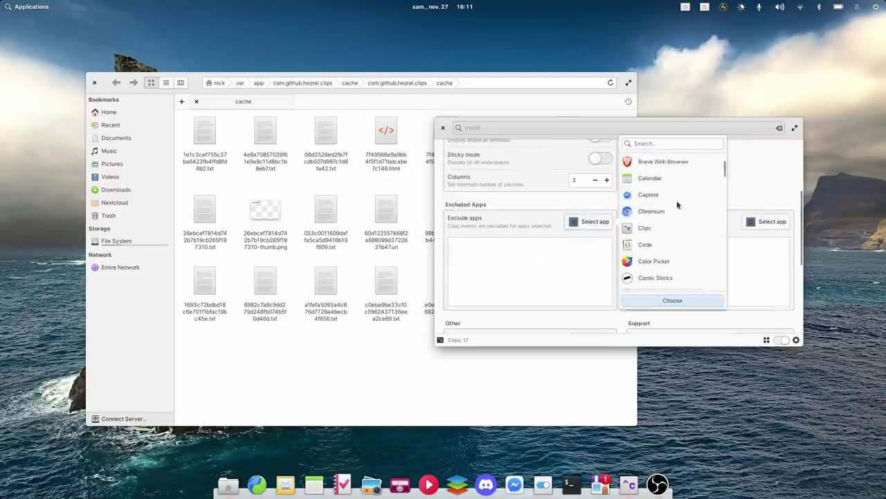
click(742, 191)
scroll(702, 255, down, 3)
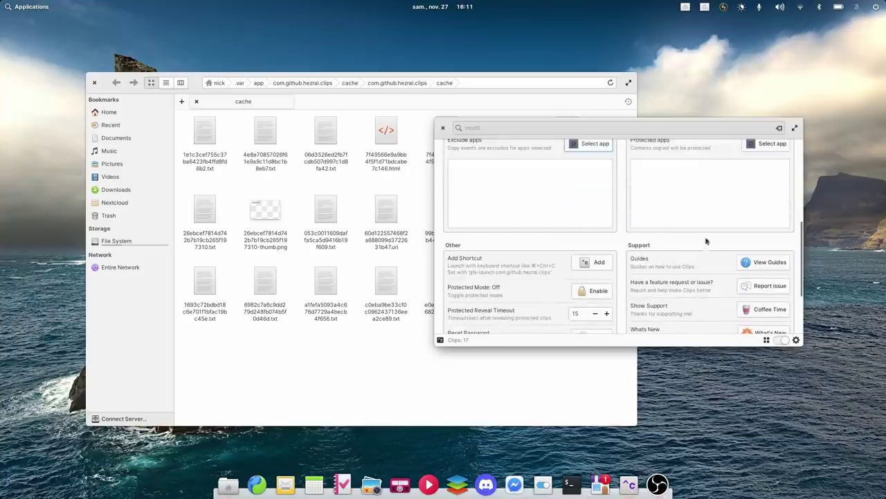
scroll(651, 190, down, 2)
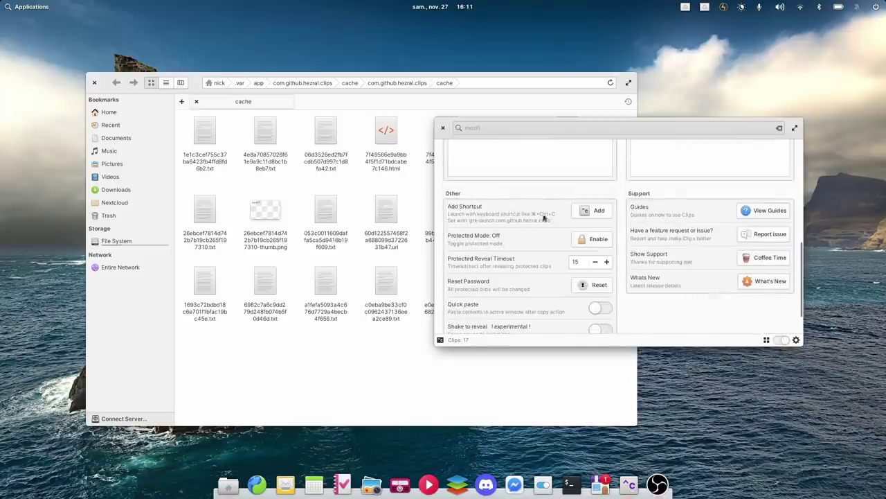
Open the keyboard shortcut settings, review Custom and Applications shortcuts, then close them
click(593, 212)
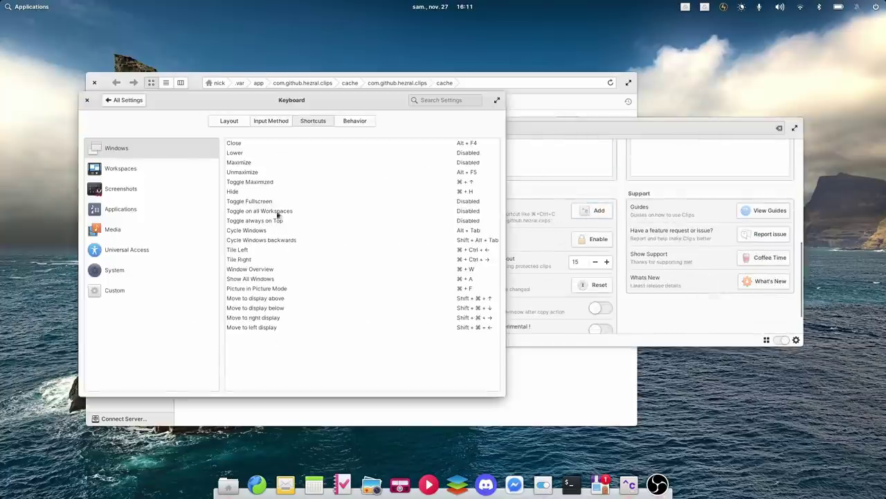
click(108, 290)
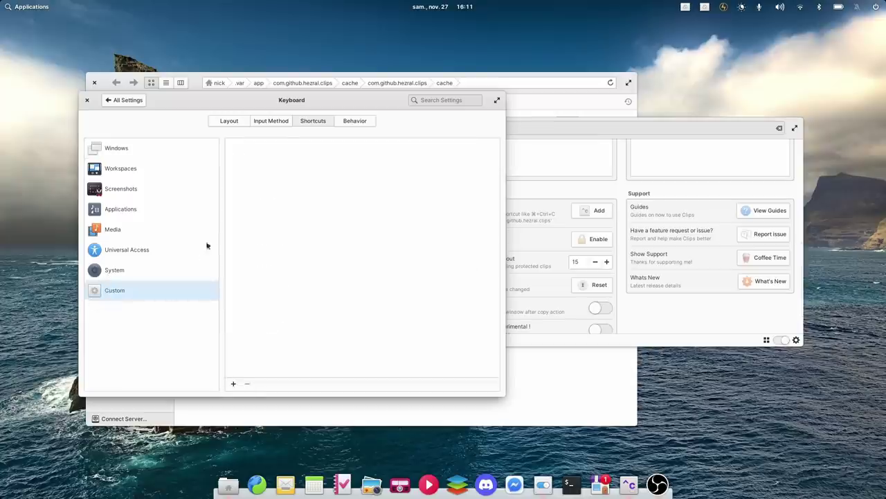
click(138, 209)
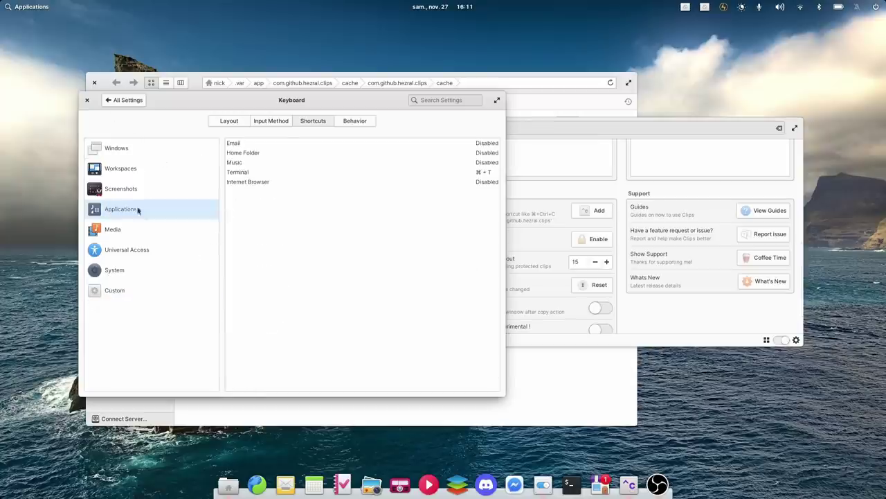
click(88, 101)
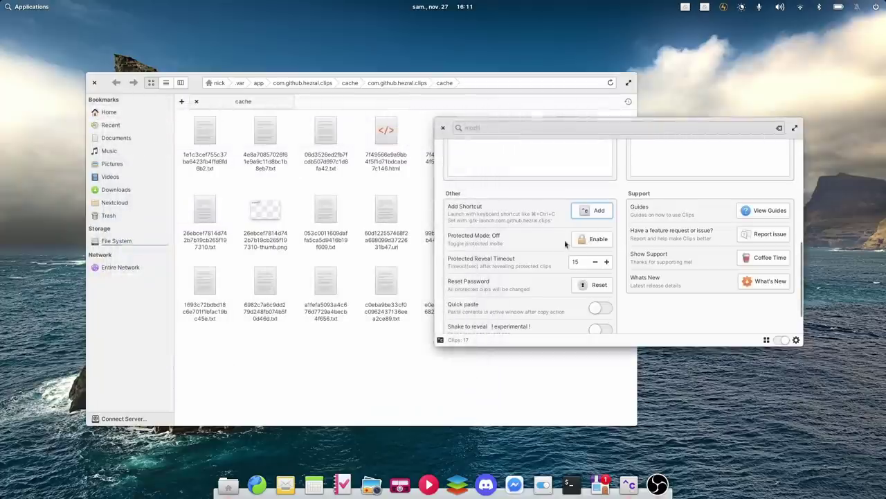
Scroll further down the Clips settings page
scroll(579, 239, down, 1)
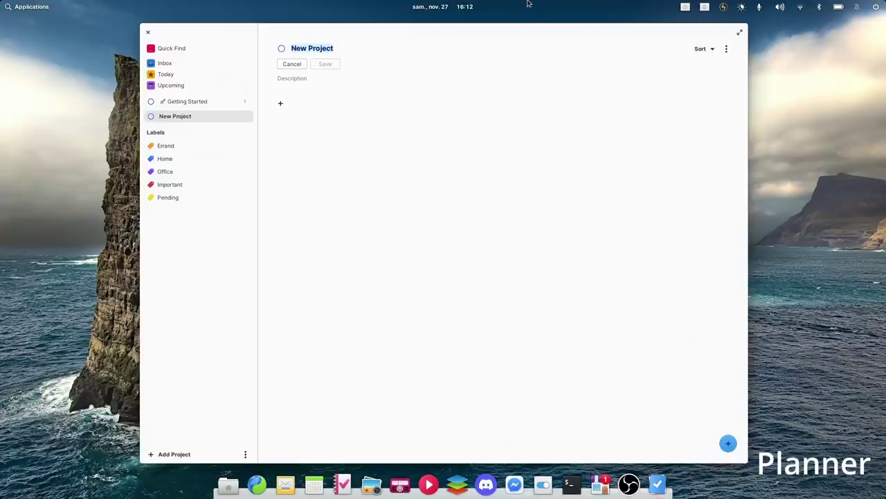
Name the project Personal Project and add task 'Don't forget to defalte your ego' due Today
text(Personal Project)
click(333, 64)
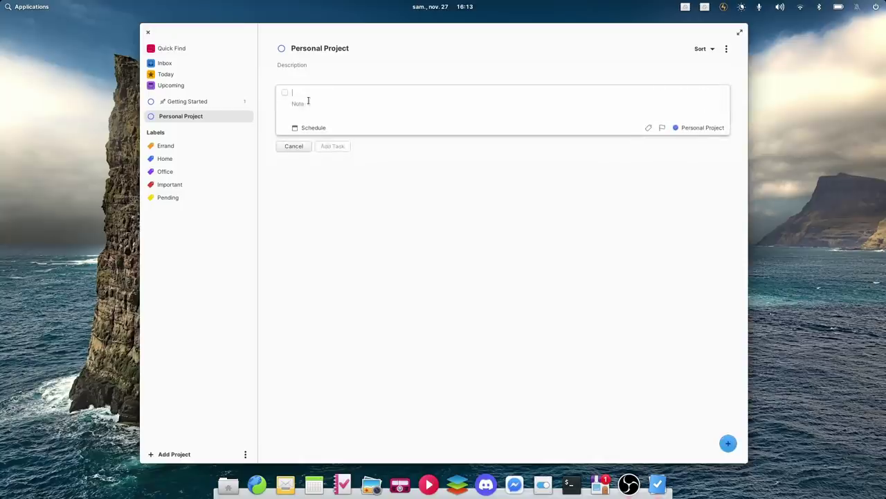
click(304, 93)
text(Don't for)
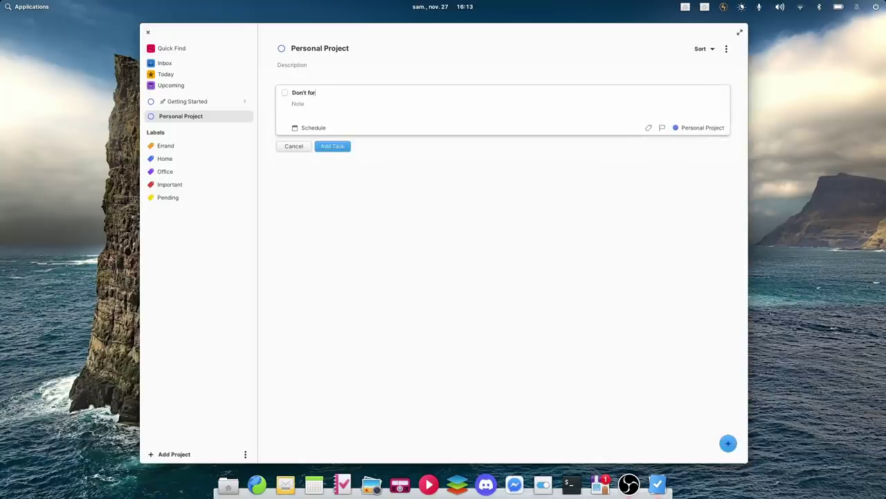
text(get to defalte your ego)
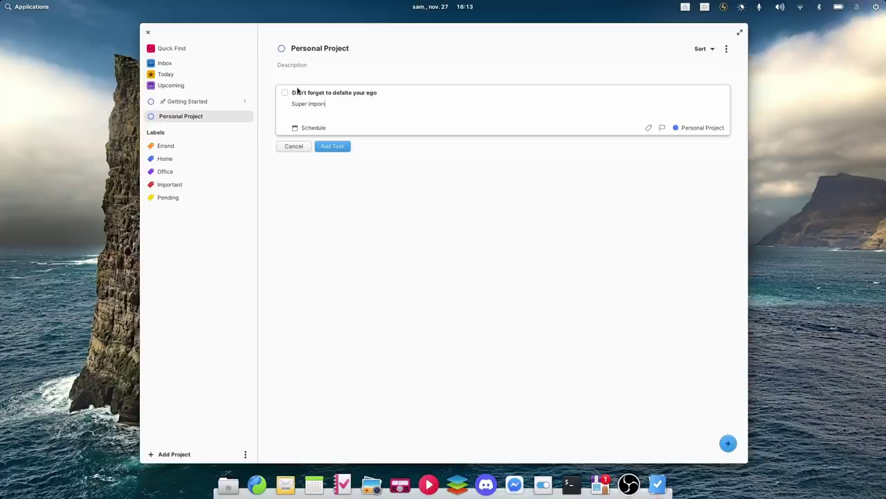
click(318, 128)
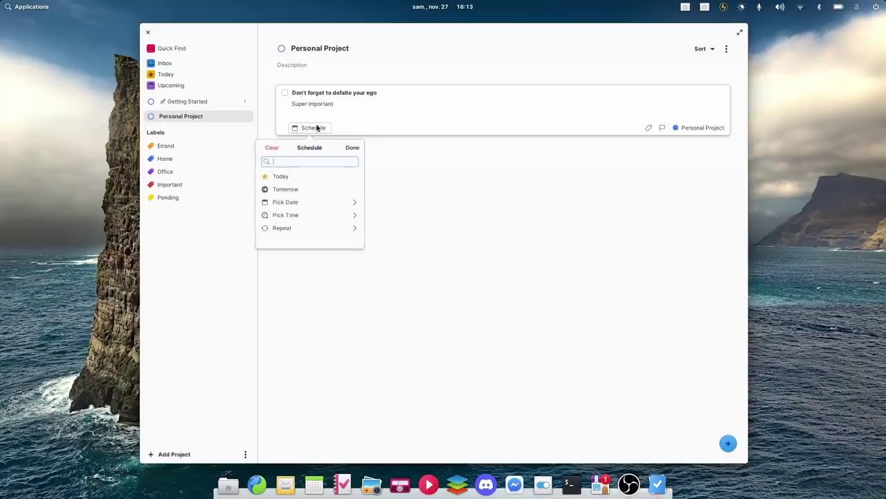
click(299, 177)
Label the task Home and Errand, give it priority 1, save it, and start the next task
click(649, 128)
click(649, 129)
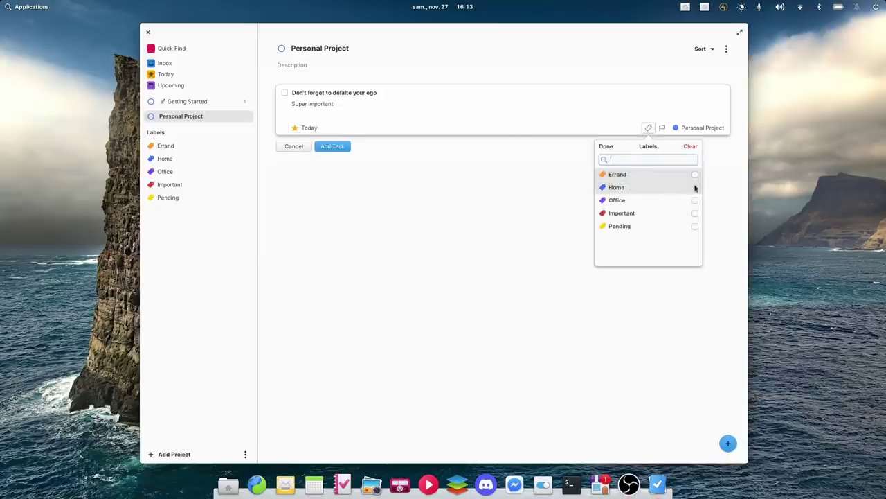
click(696, 188)
click(696, 186)
click(662, 139)
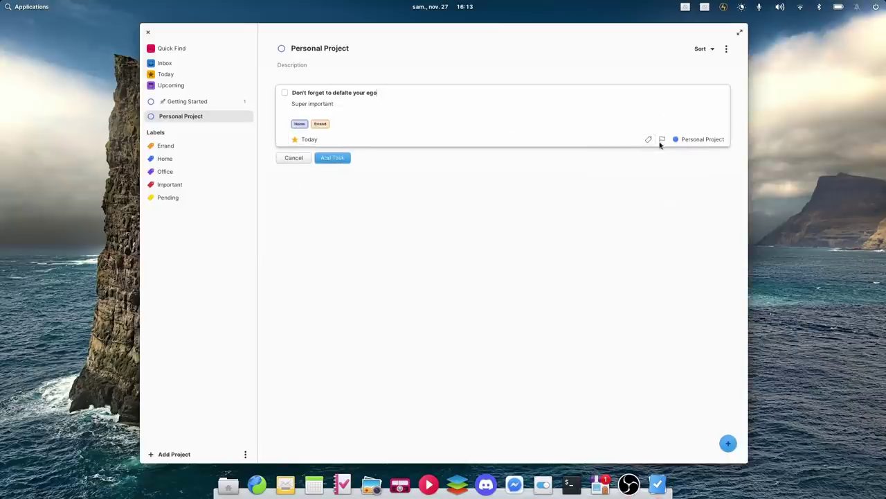
click(662, 139)
click(669, 160)
click(341, 162)
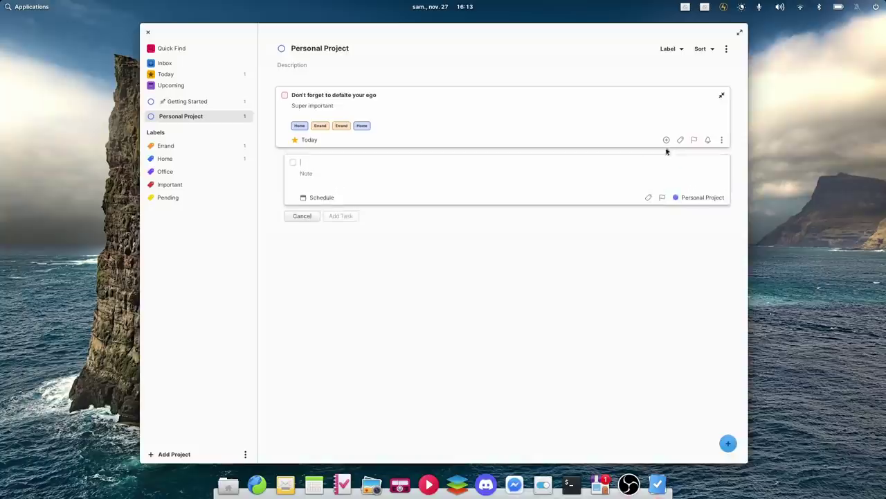
text(First, try not)
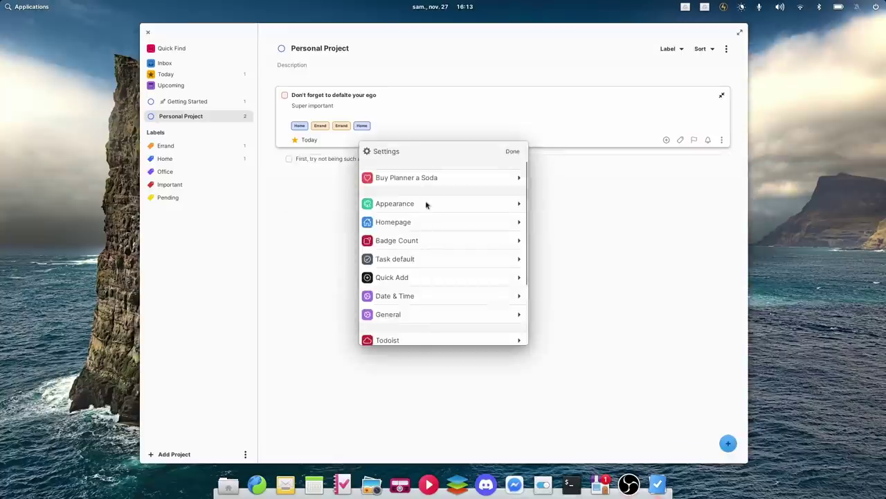
Try Planner's Dark Blue and Night themes, settling on Arc Dark, and view button layouts
click(427, 203)
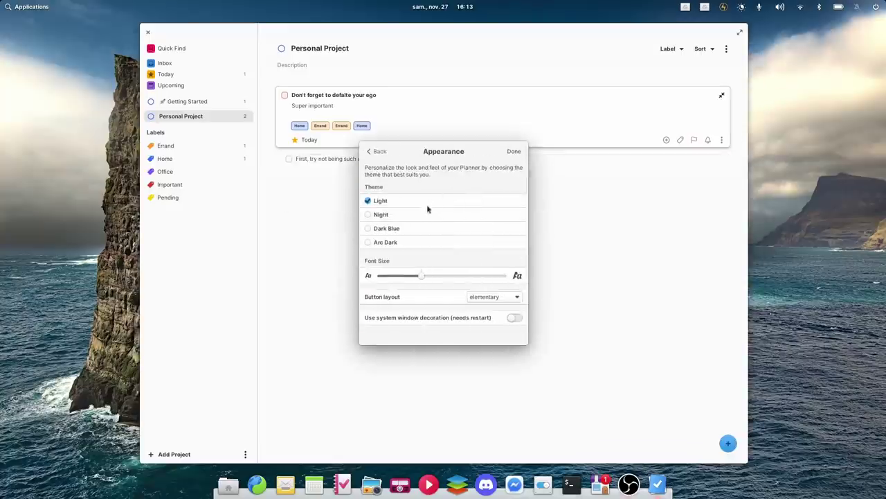
click(380, 231)
click(377, 242)
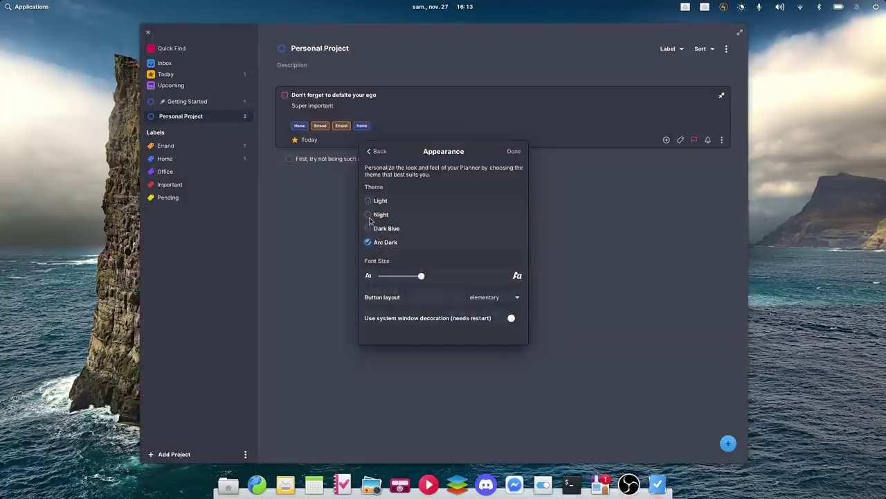
click(369, 215)
click(370, 243)
click(484, 298)
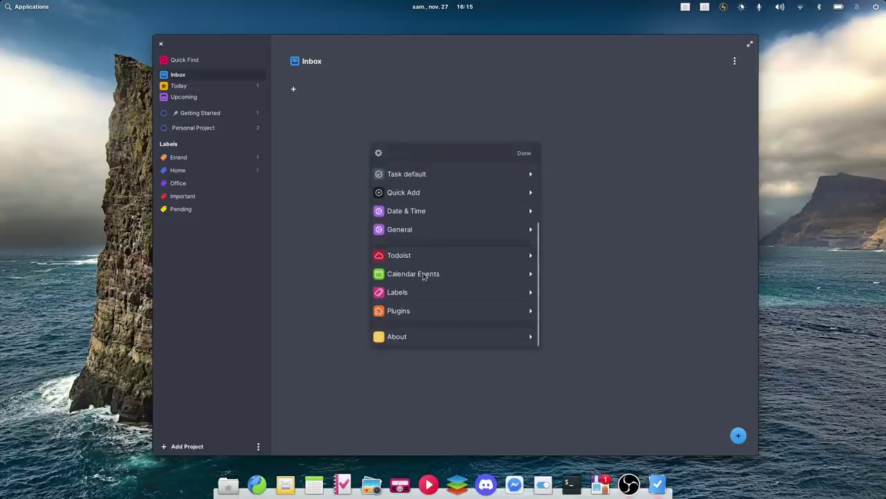
Review the Calendar Events settings, then show the Upcoming view
click(421, 275)
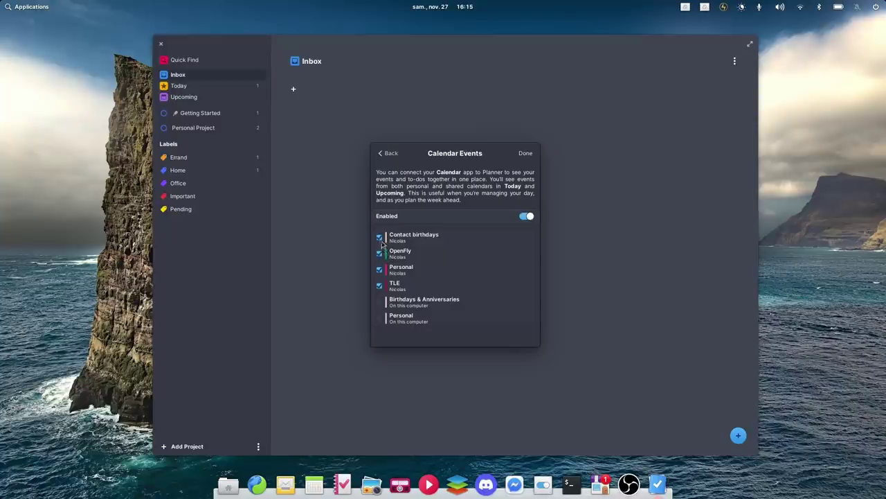
click(526, 153)
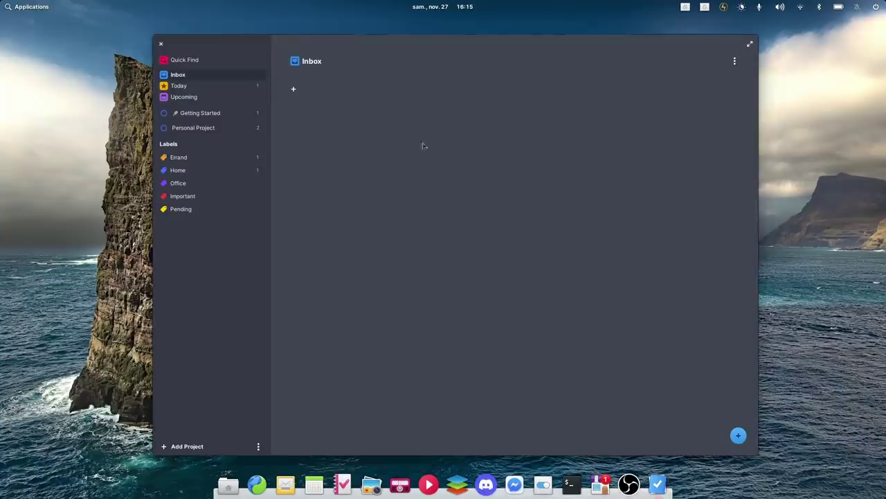
click(204, 86)
click(208, 96)
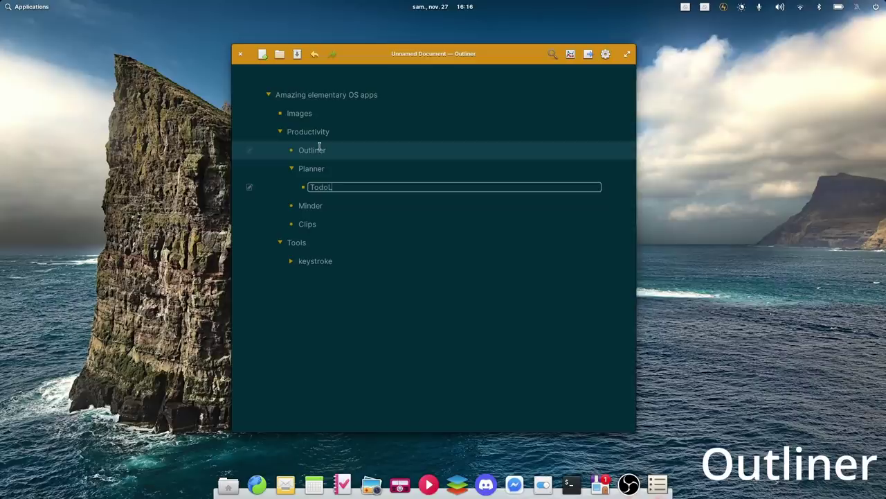
Add 'Showcase the Quick Add view' as a second item under Planner after TodoList app
key(Return)
text(Showcase the Quick Add view)
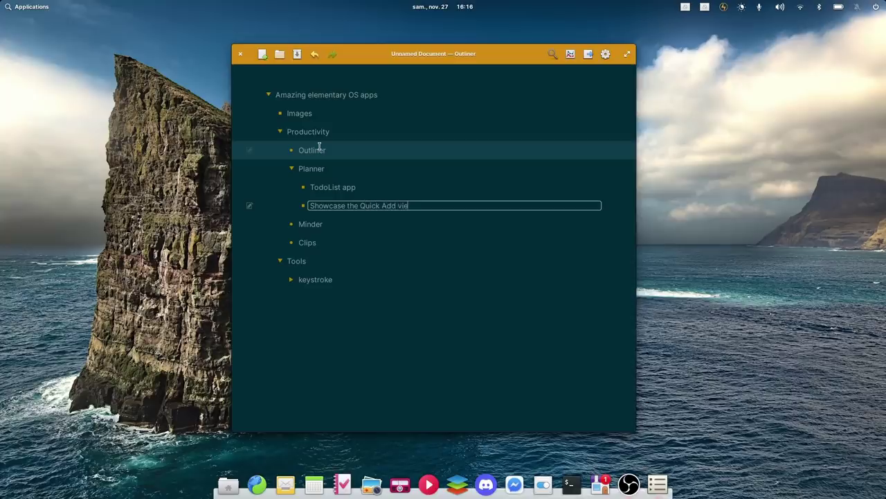
click(296, 177)
Collapse and re-expand Planner, then step through the Minder, Clips, Tools and keystroke rows
click(293, 171)
click(291, 170)
click(355, 225)
click(352, 242)
click(354, 261)
click(356, 280)
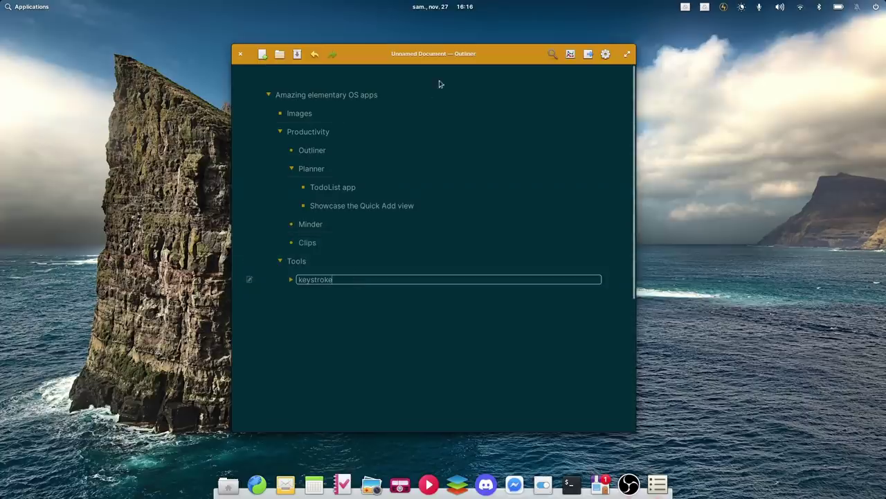
Try each outline theme swatch and settle on the teal theme
click(605, 55)
click(486, 102)
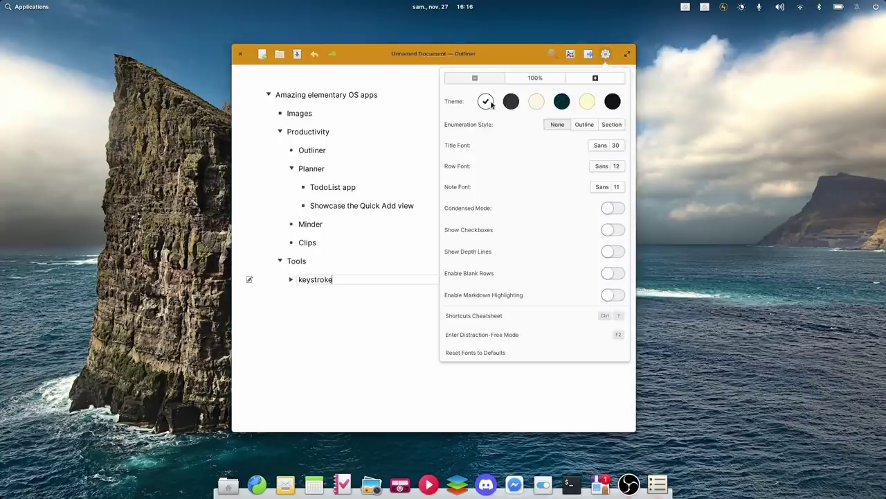
click(511, 102)
click(536, 102)
click(562, 101)
click(587, 102)
click(612, 102)
click(562, 103)
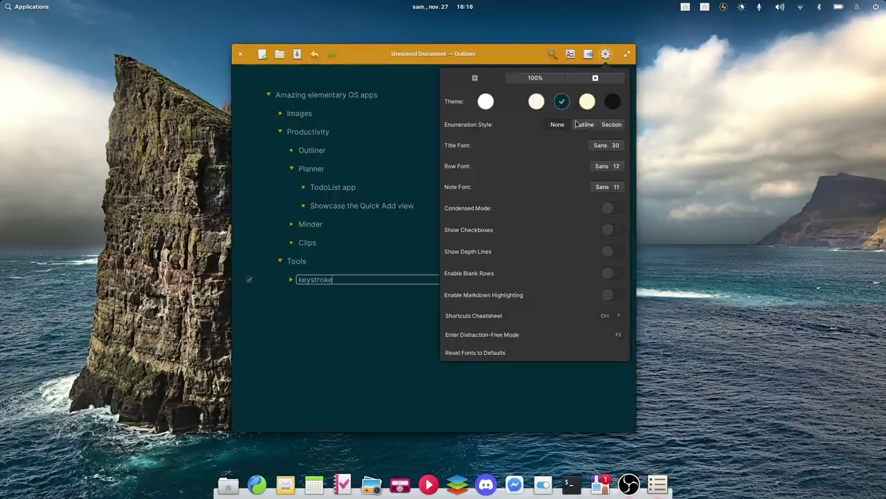
Set Outline-style numbering, then show Export As's file-format choices via Ctrl+E
click(586, 125)
click(612, 124)
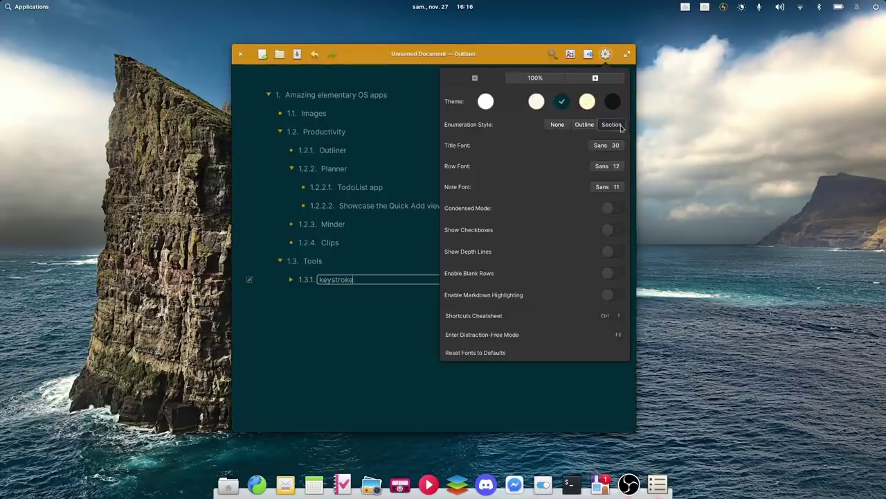
click(584, 125)
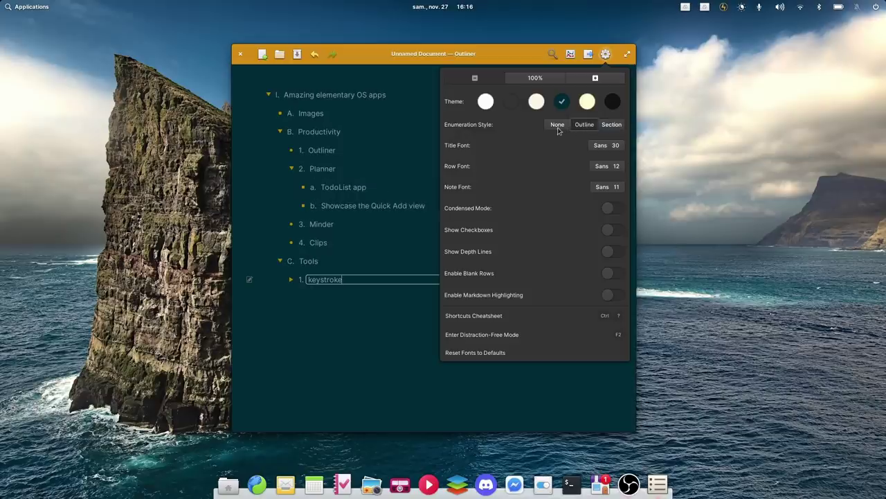
click(558, 128)
click(580, 128)
key(ctrl+e)
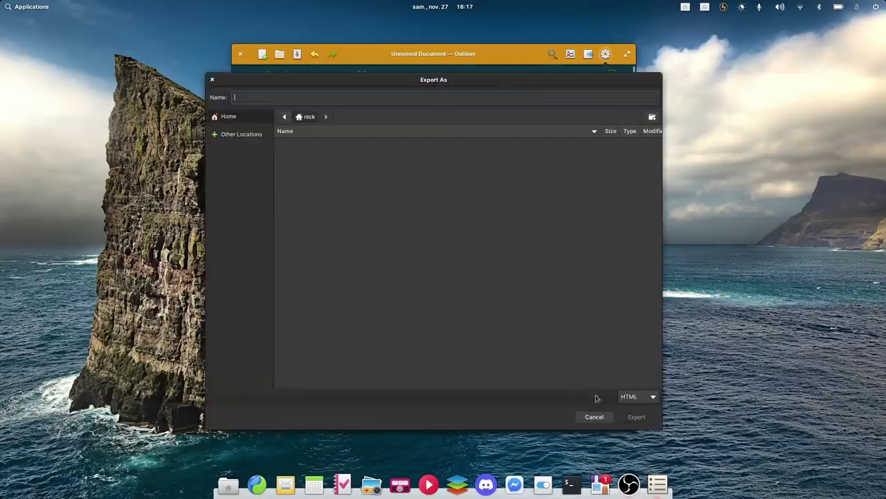
click(639, 398)
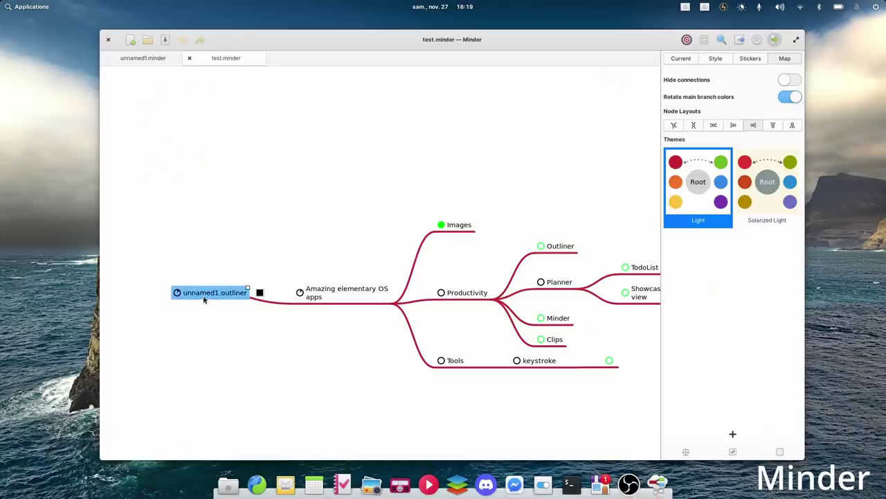
Rename the root node to 'Main Idea' and lay the map out as an upward tree
text(Ma)
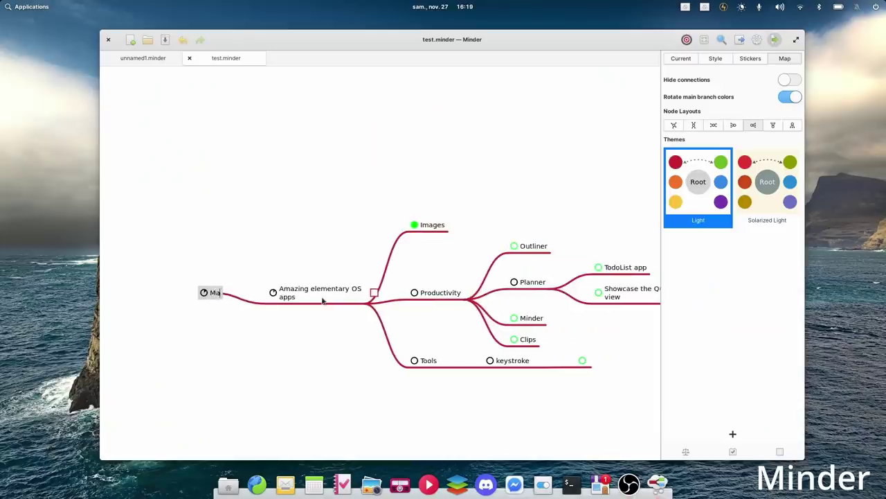
text(in Idea)
key(Return)
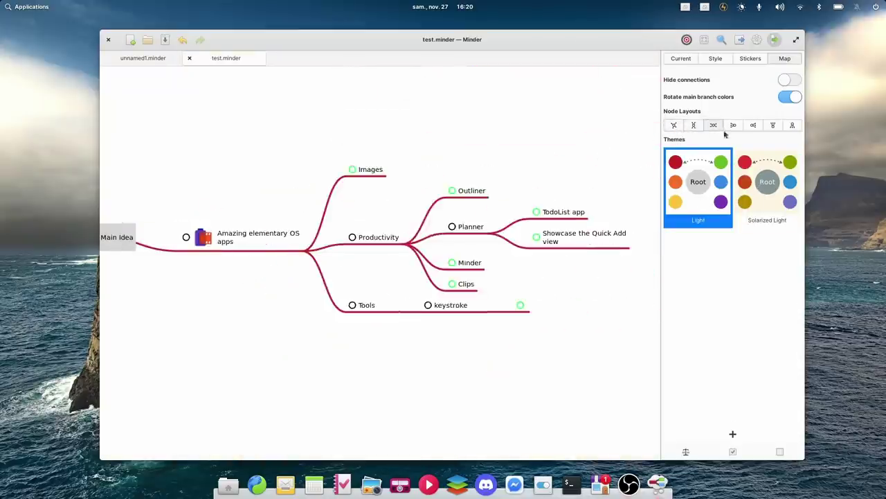
click(734, 125)
click(753, 124)
click(773, 124)
Make the branches squared with corner radius 21, spread them wider and thin the links
click(716, 58)
click(757, 113)
click(789, 113)
click(771, 114)
drag(766, 137, 773, 157)
drag(755, 215, 736, 215)
Keep nodes borderless and give links a dashed style with double-headed arrows
scroll(690, 268, down, 3)
click(760, 208)
click(716, 208)
scroll(690, 263, down, 3)
click(765, 313)
click(766, 348)
click(762, 337)
click(767, 396)
scroll(738, 356, up, 5)
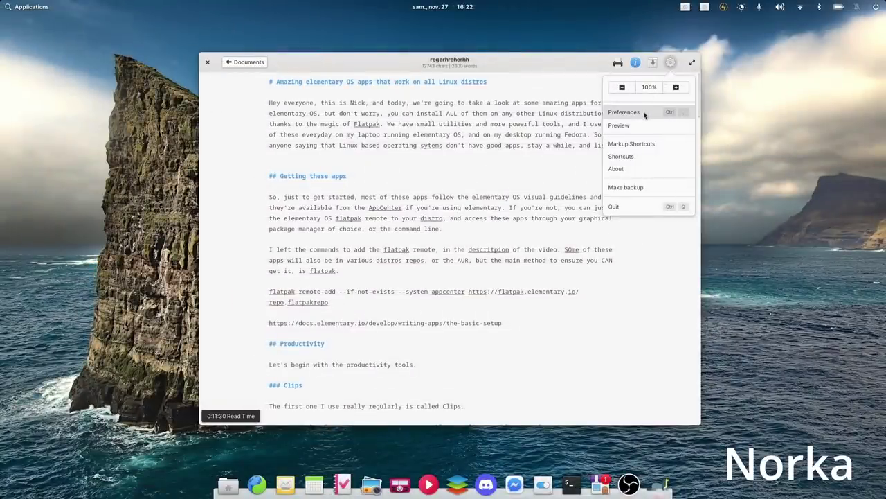
Set Norka's editor style to Oblivion with the dark theme preference turned on
click(645, 114)
click(449, 162)
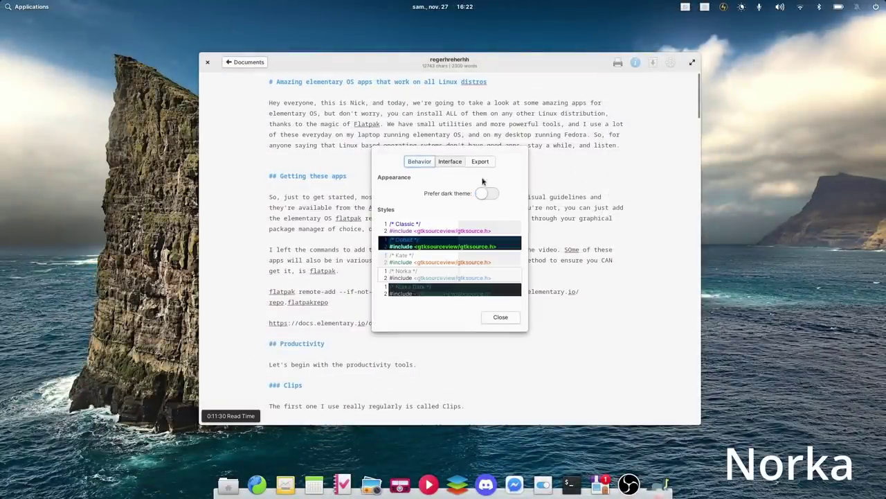
click(492, 196)
click(493, 197)
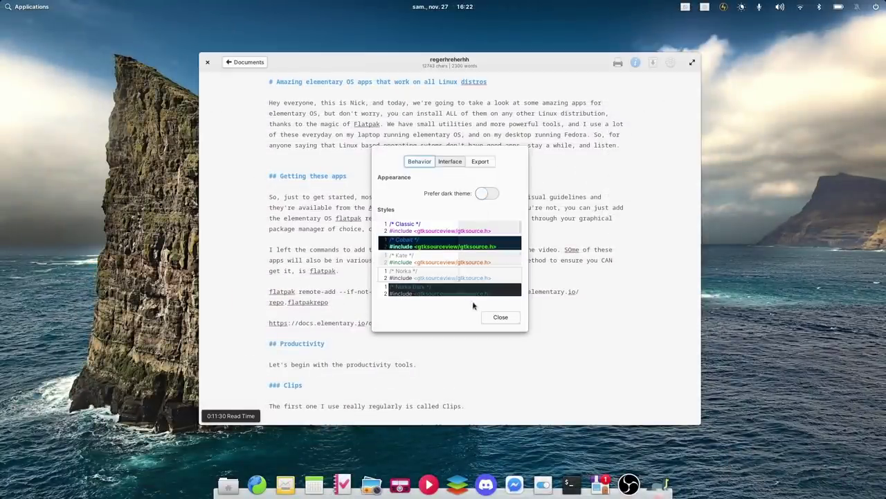
scroll(464, 283, down, 3)
click(479, 269)
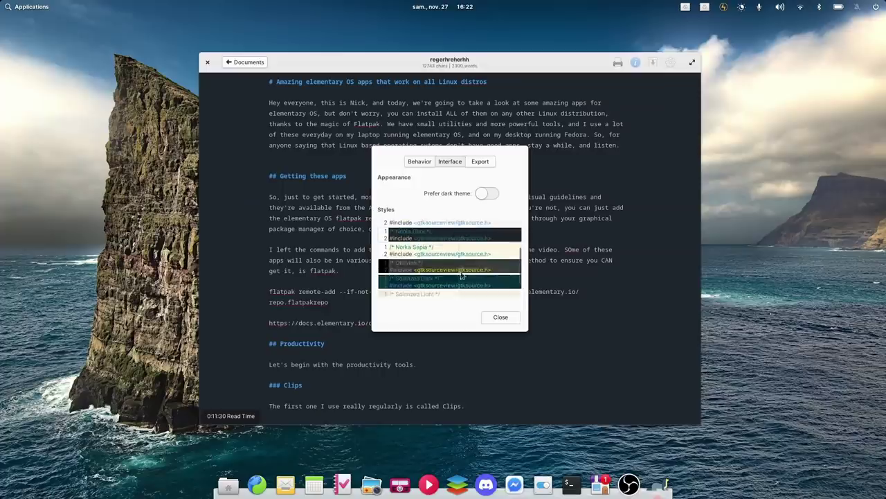
scroll(463, 267, down, 2)
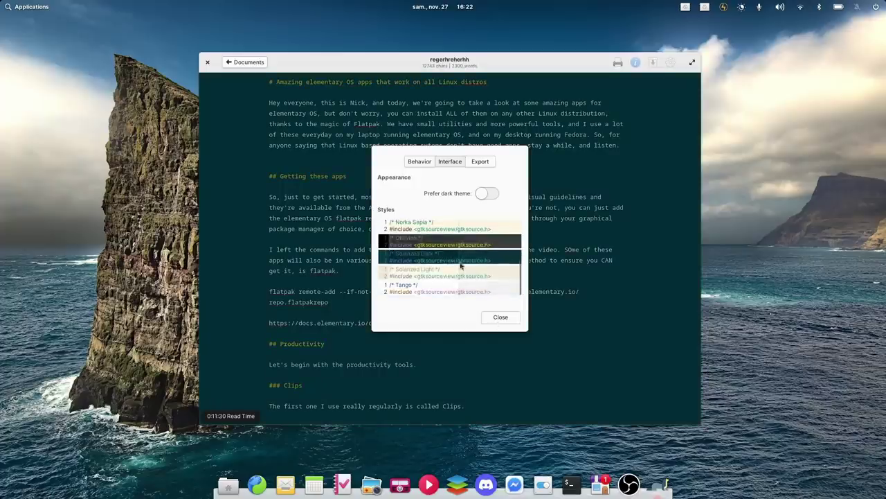
click(487, 196)
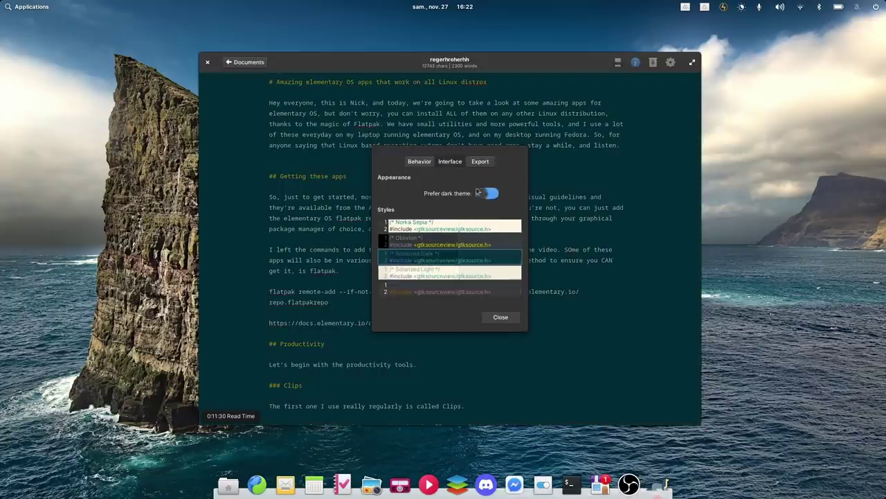
Show the document statistics: 12743 characters, 2300 words, 11m 30s read time
click(480, 161)
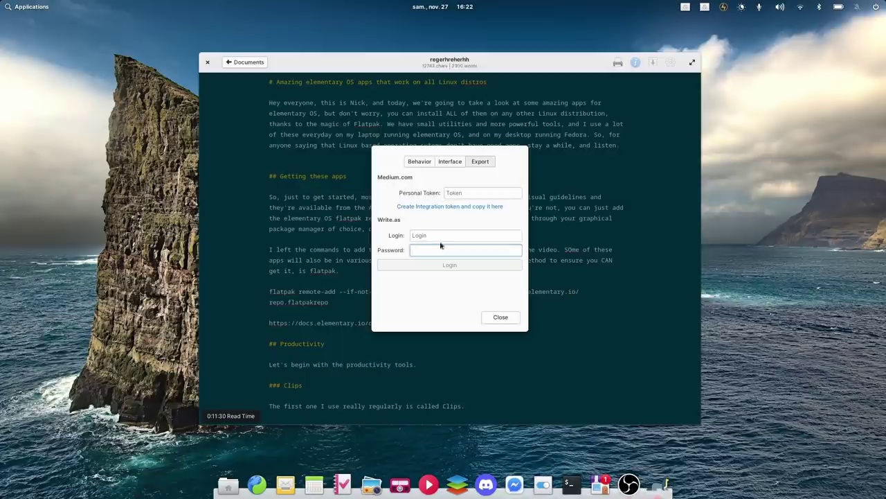
click(420, 162)
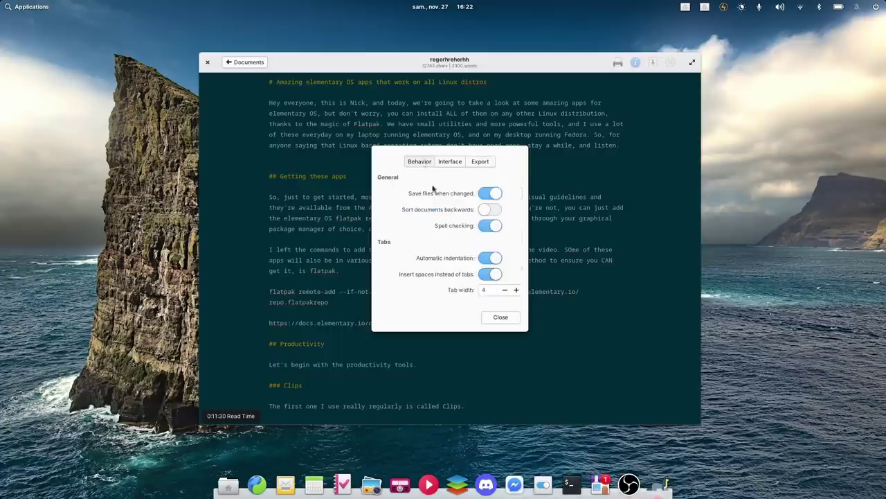
click(499, 317)
click(636, 63)
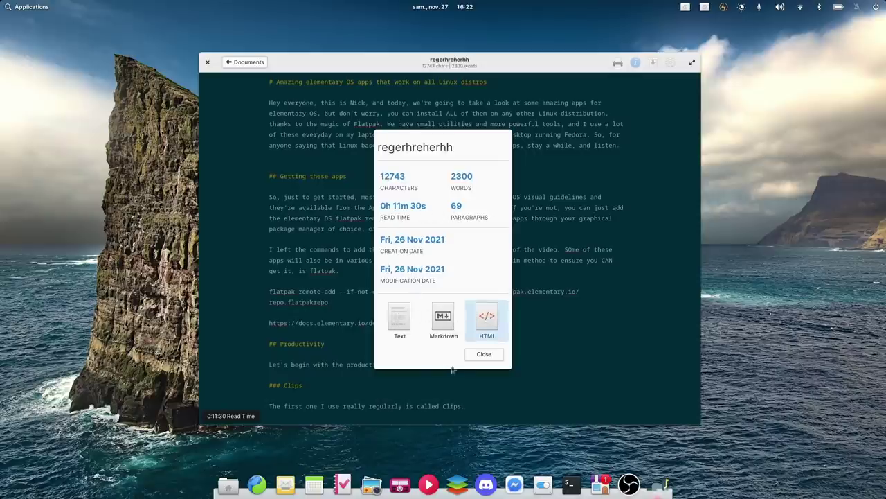
Browse Norka's export file formats from Text, Markdown and Html through to Docx
click(477, 355)
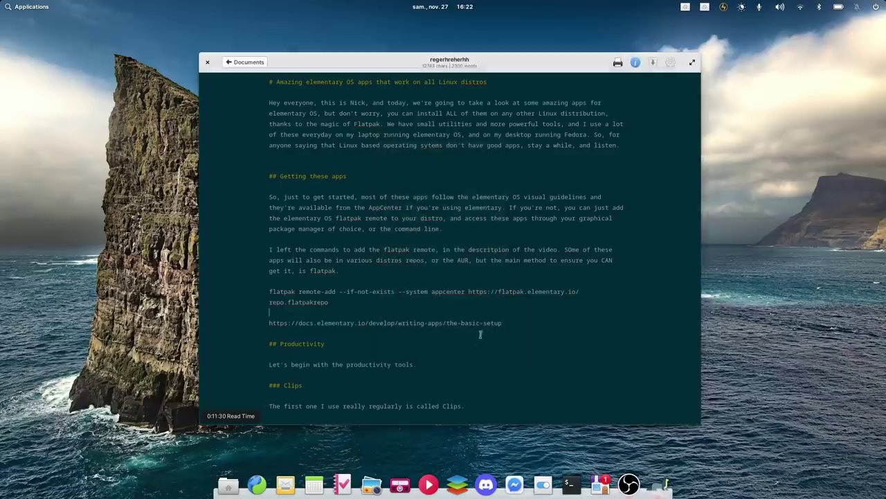
click(670, 63)
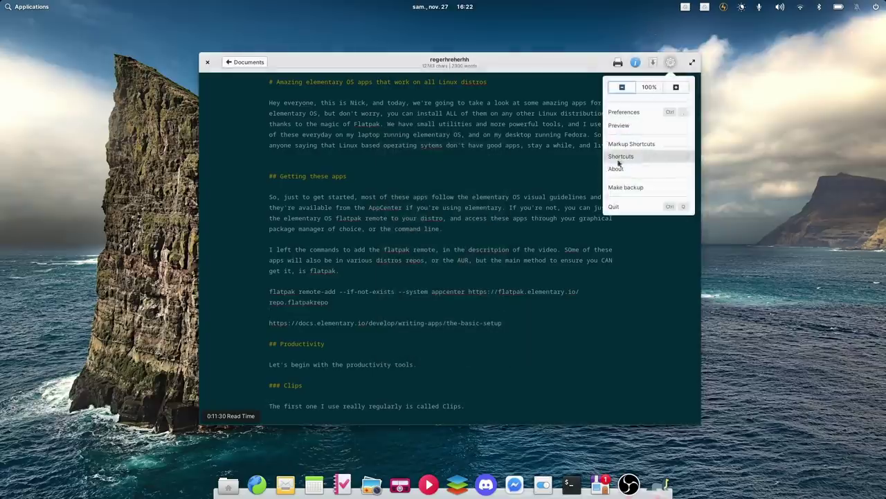
click(638, 71)
click(652, 64)
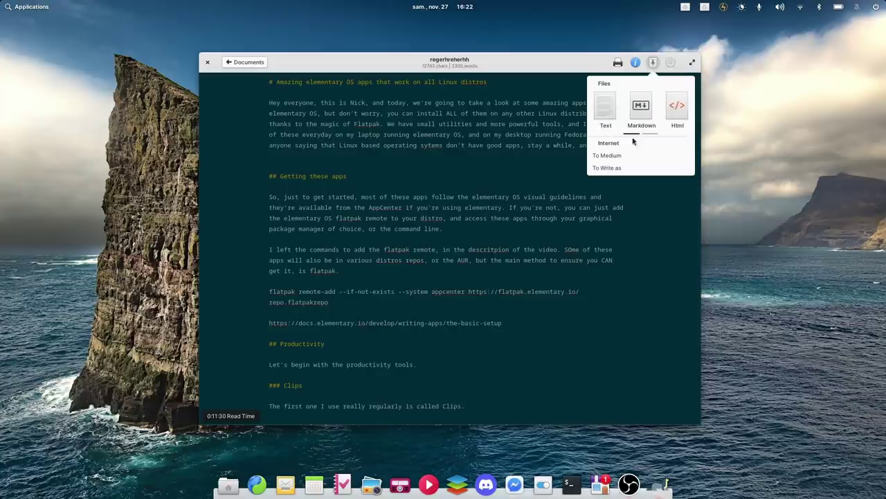
scroll(613, 110, down, 1)
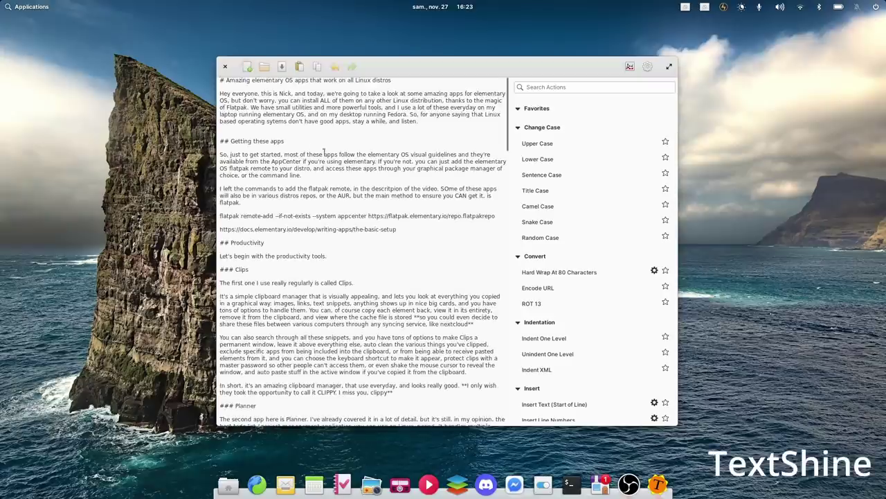
Convert the opening paragraph to camel case, then to upper case
click(291, 129)
drag(220, 92, 439, 122)
click(541, 209)
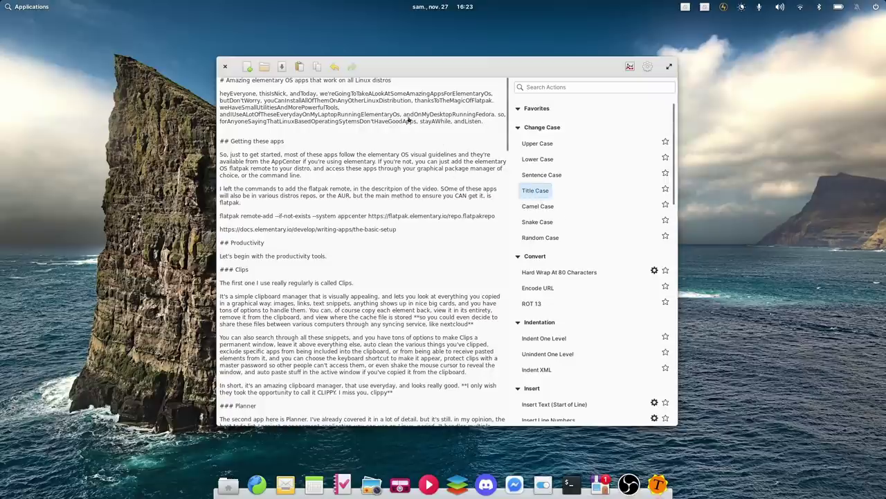
drag(220, 93, 477, 122)
click(550, 143)
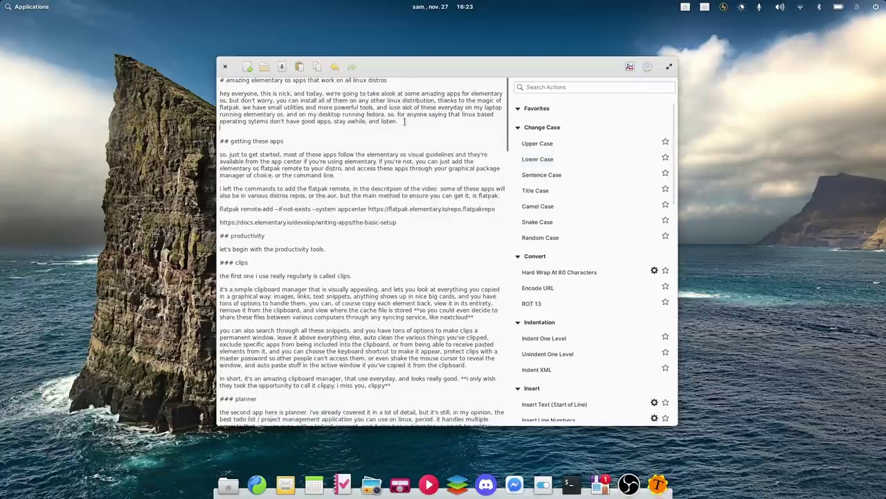
Undo the later case changes to return to the camel case paragraph
drag(400, 122, 209, 93)
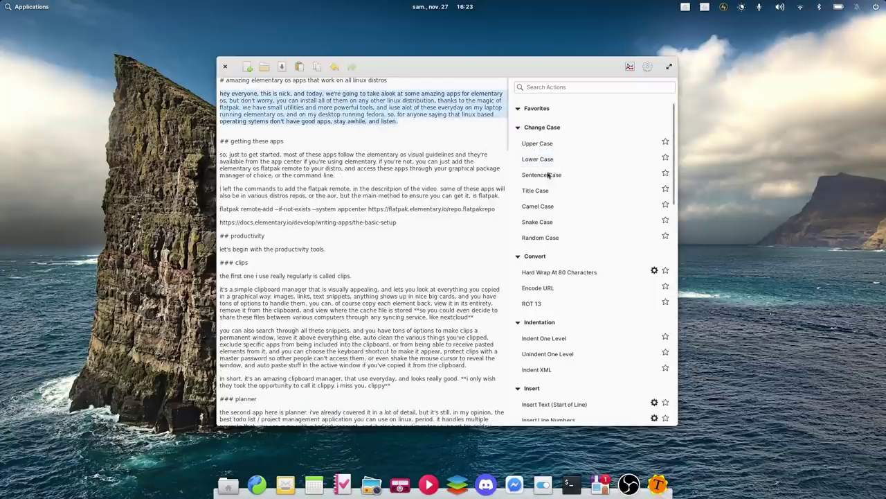
click(348, 122)
click(335, 69)
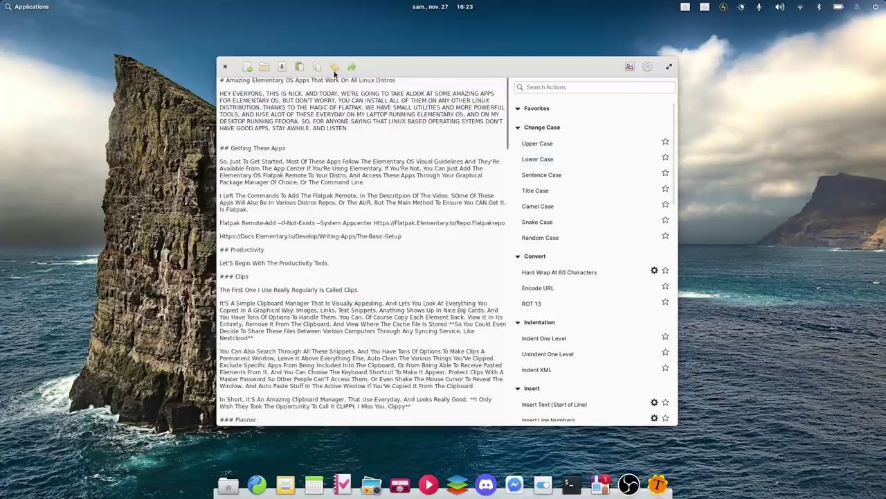
click(335, 69)
click(335, 69)
click(336, 69)
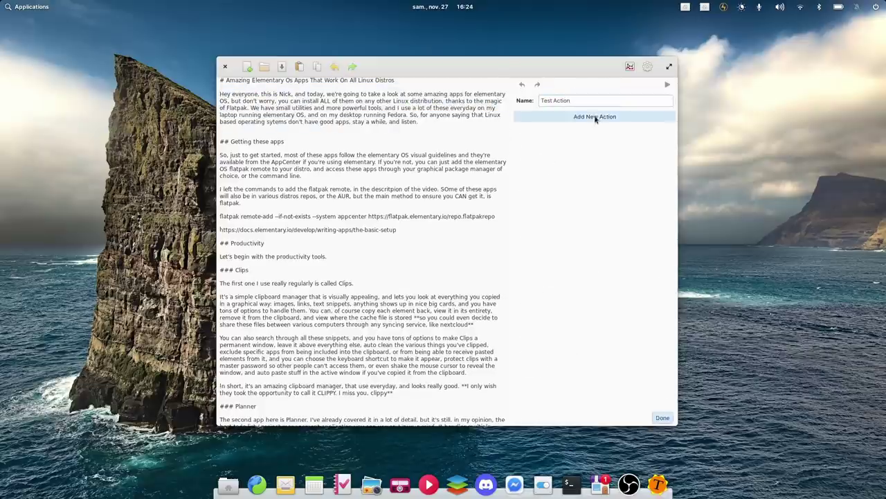
Add Move 1 Line Down as the Test Action's first step
click(595, 116)
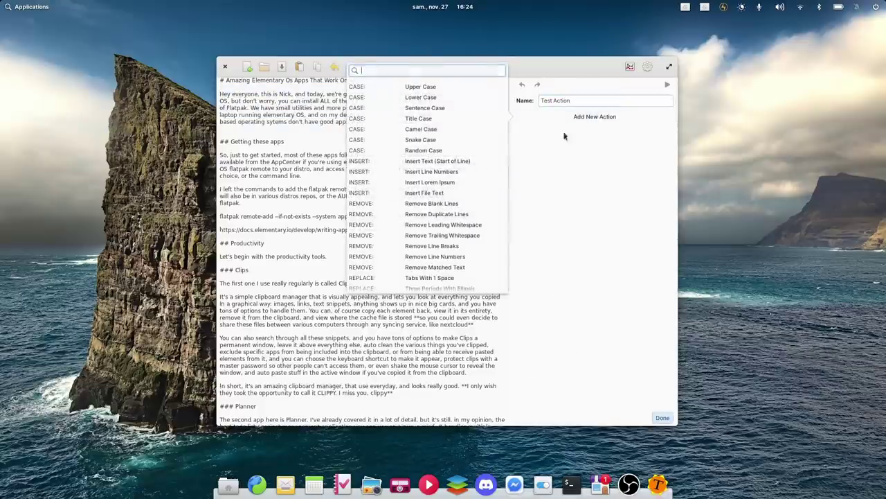
scroll(387, 163, down, 10)
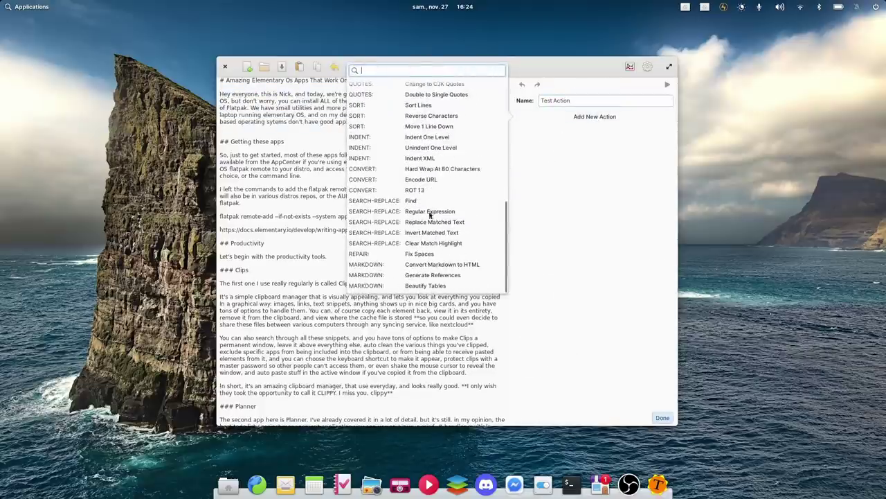
scroll(447, 232, up, 4)
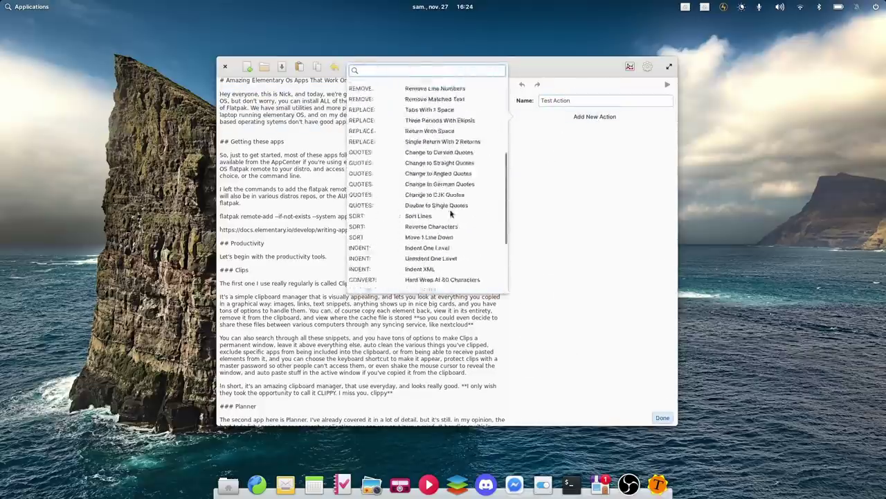
click(428, 237)
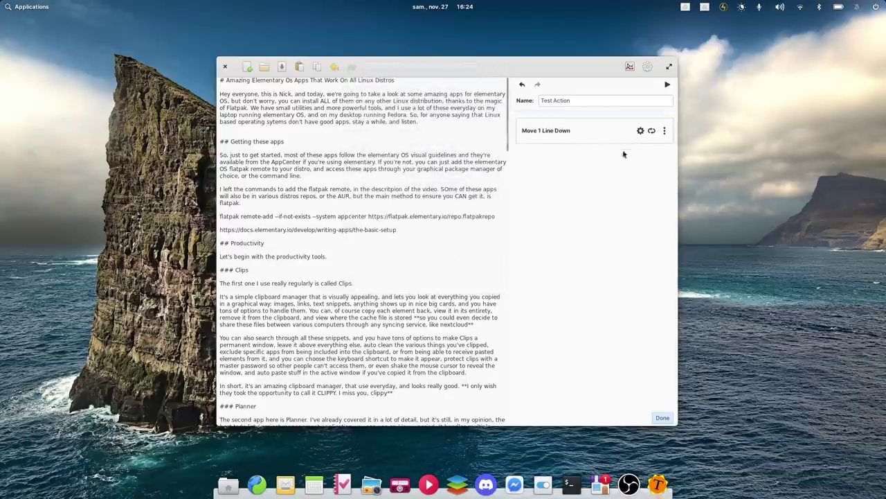
Add Remove Trailing Whitespace and Title Case as the following steps
click(665, 131)
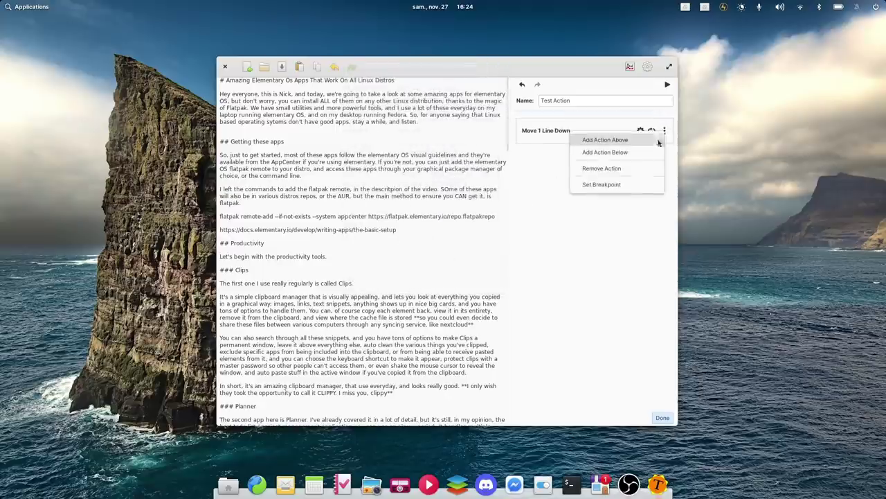
click(636, 144)
scroll(457, 166, up, 3)
click(443, 150)
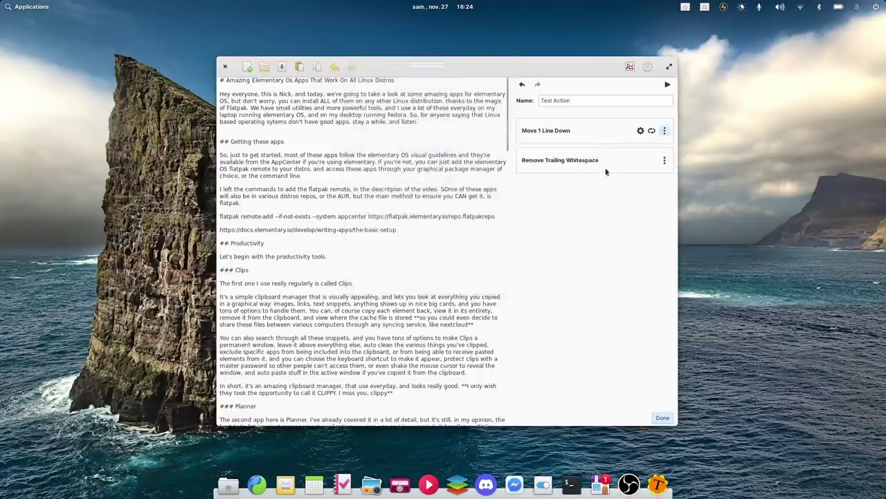
click(665, 160)
click(624, 179)
scroll(426, 180, up, 3)
click(424, 121)
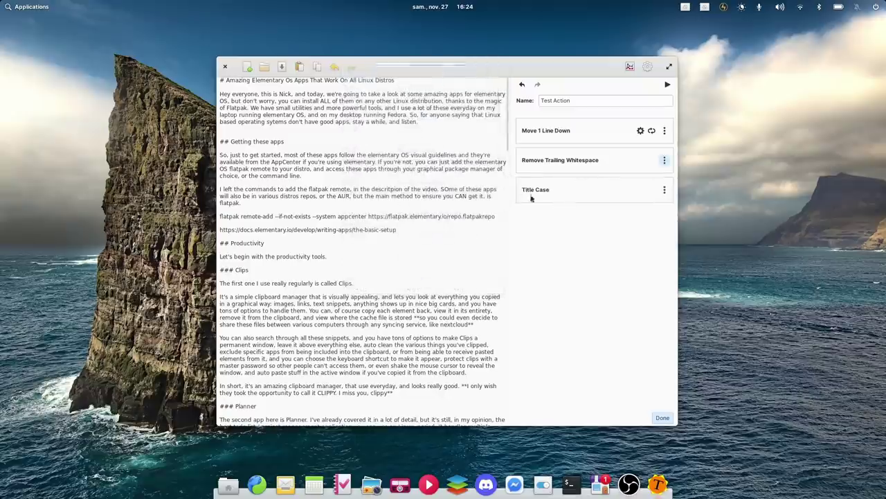
click(639, 132)
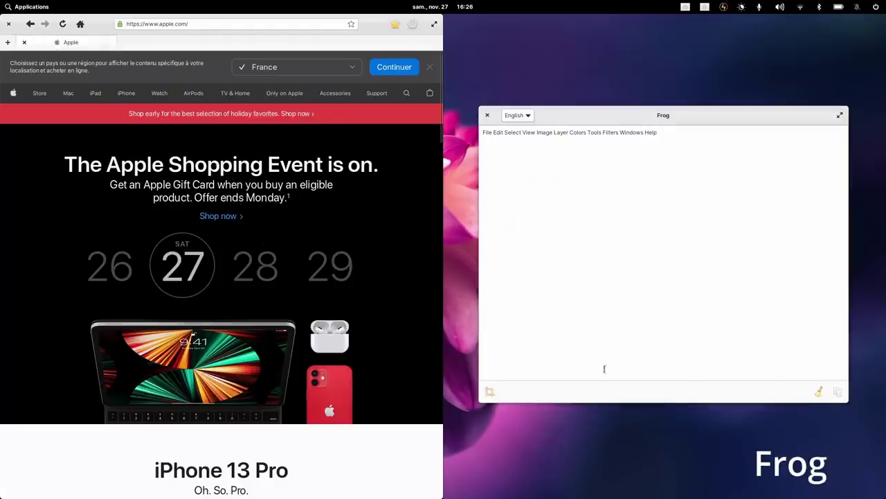
Extract the Apple Shopping Event headline as text and select the recognised text
key(ctrl+q)
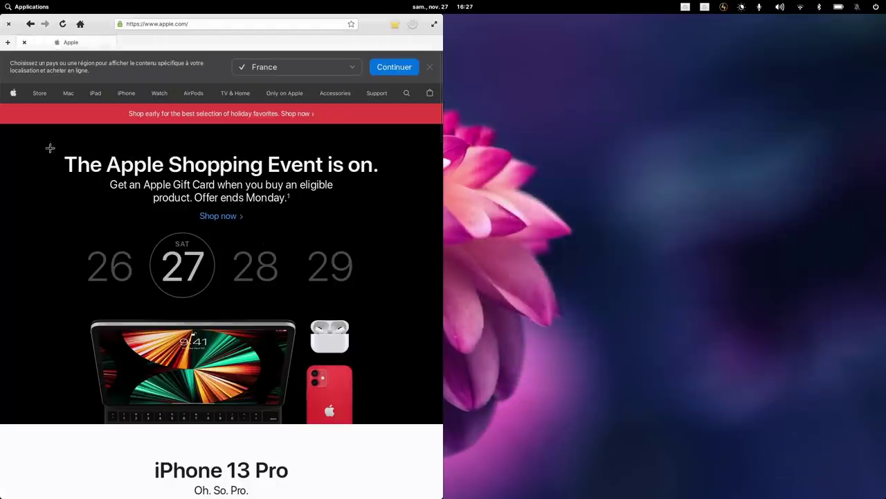
drag(57, 154, 400, 233)
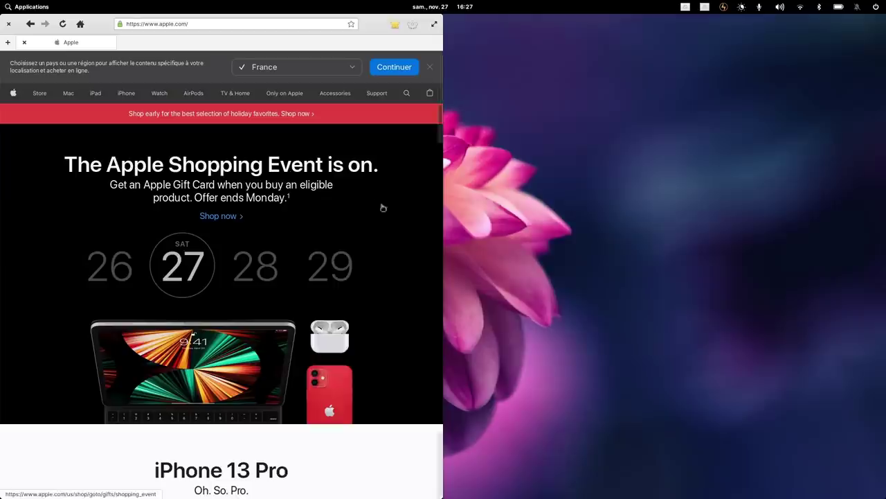
drag(358, 120, 558, 122)
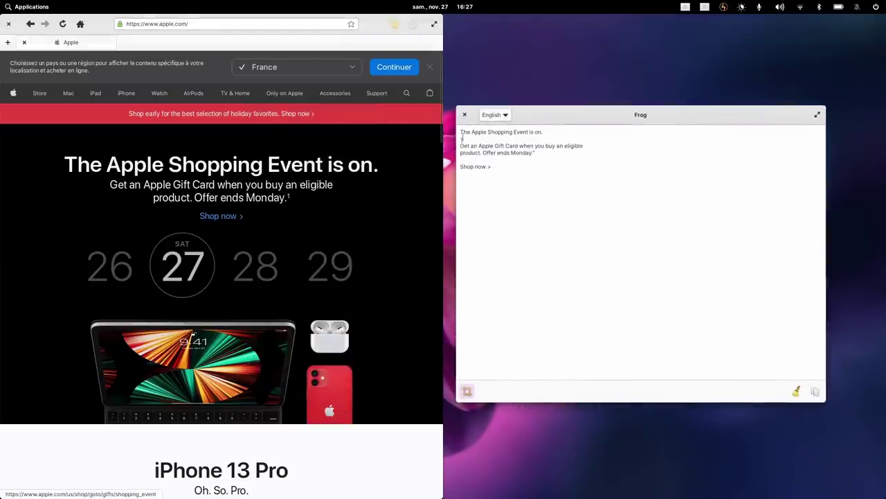
drag(467, 129, 554, 157)
click(555, 168)
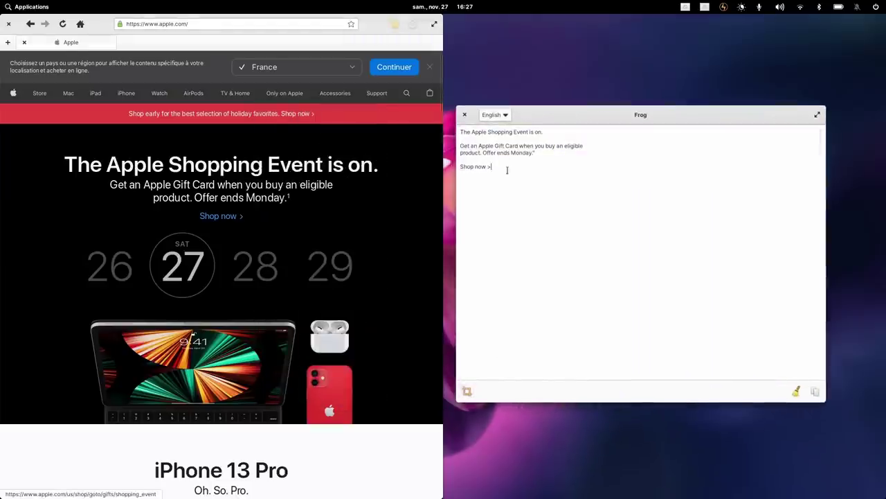
drag(504, 169, 463, 132)
right_click(479, 129)
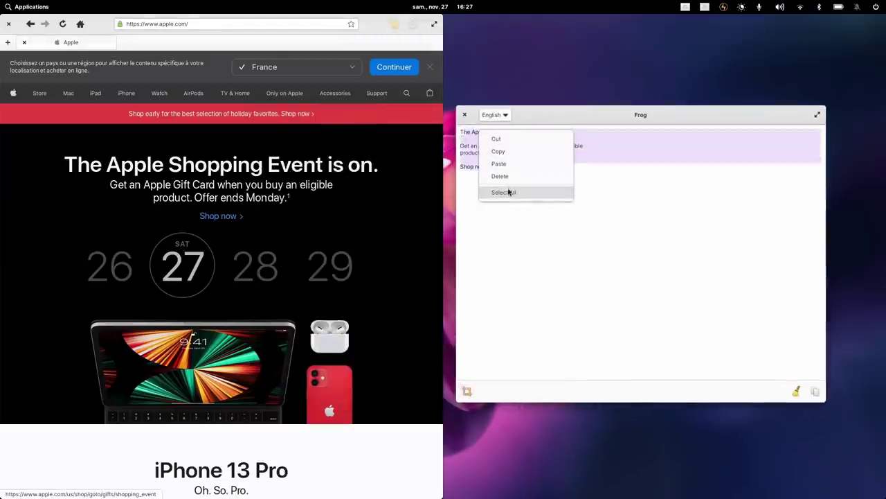
key(Escape)
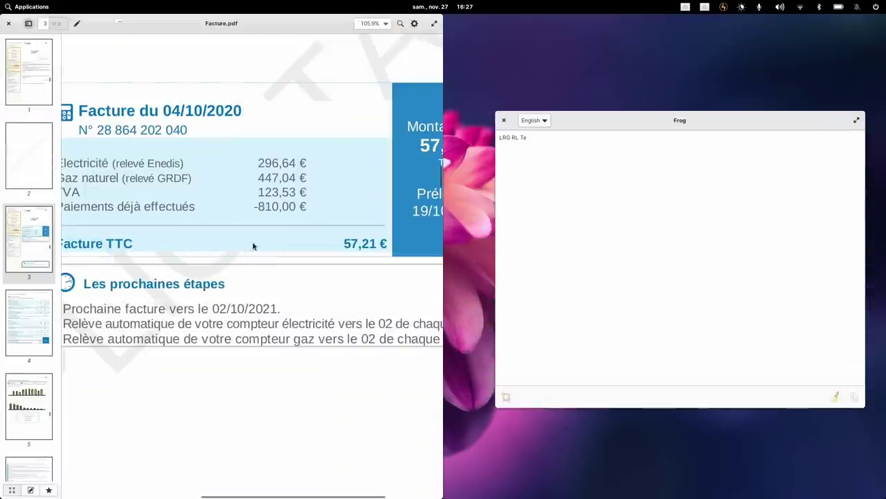
scroll(252, 246, left, 2)
Extract the invoice rows from Facture.pdf, including the Electricité (relevé Enedis) line
click(592, 193)
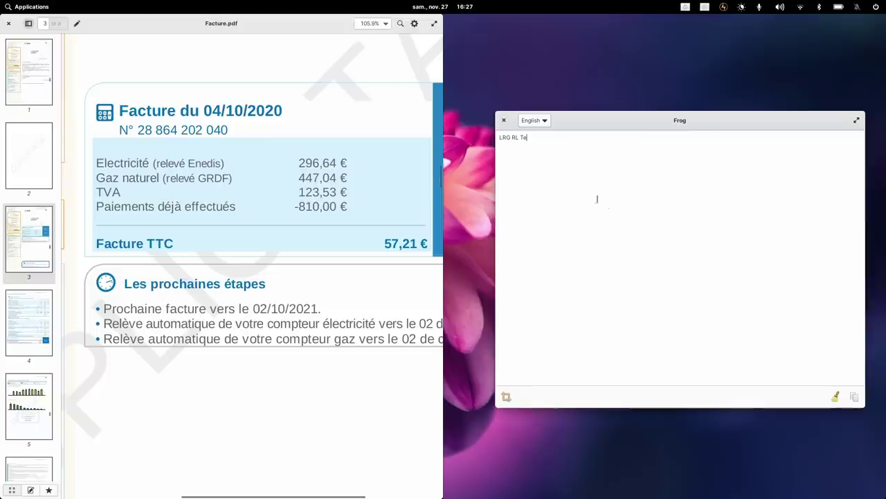
click(507, 396)
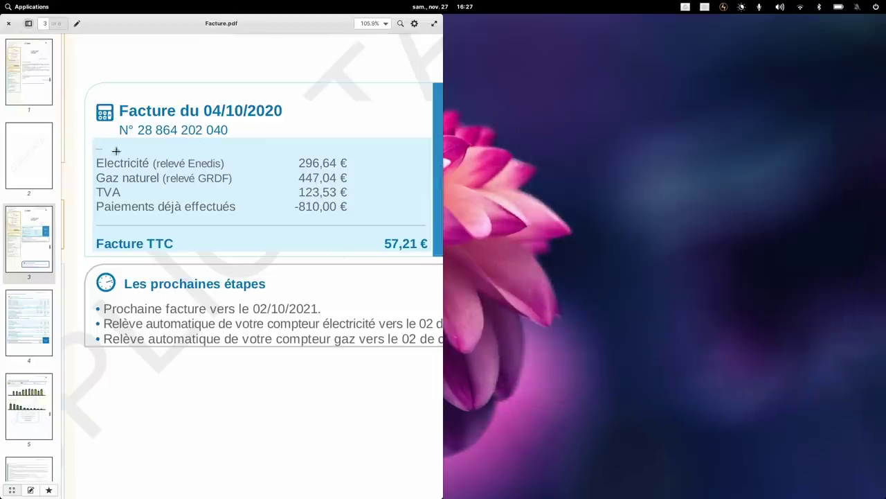
drag(143, 154, 366, 226)
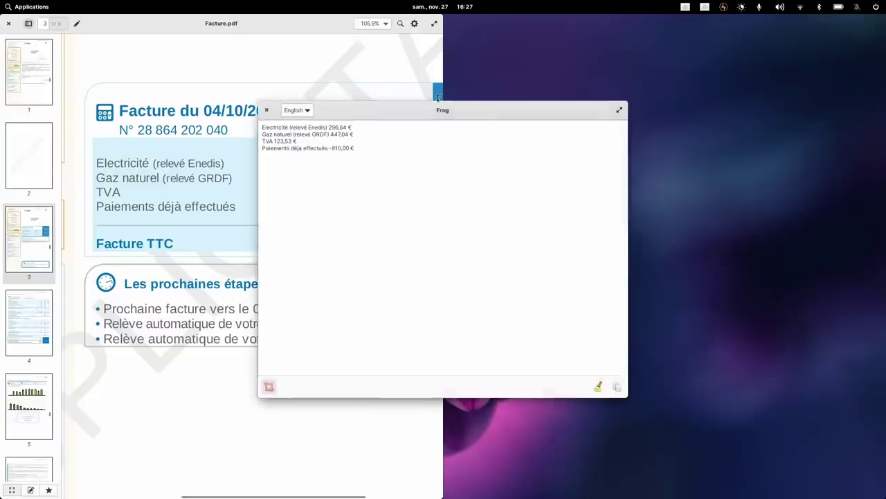
drag(447, 114, 630, 124)
drag(448, 138, 545, 161)
click(545, 161)
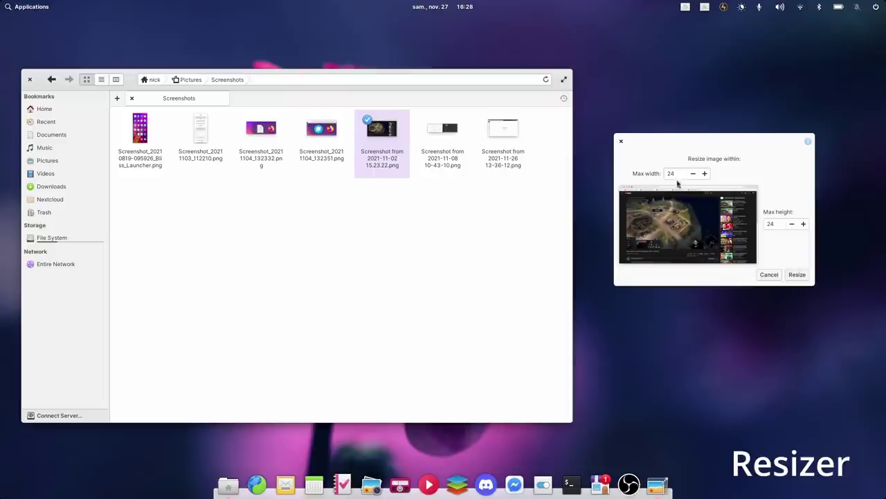
Resize the 2021-11-02 screenshot with max height 720 and max width 20000
click(672, 172)
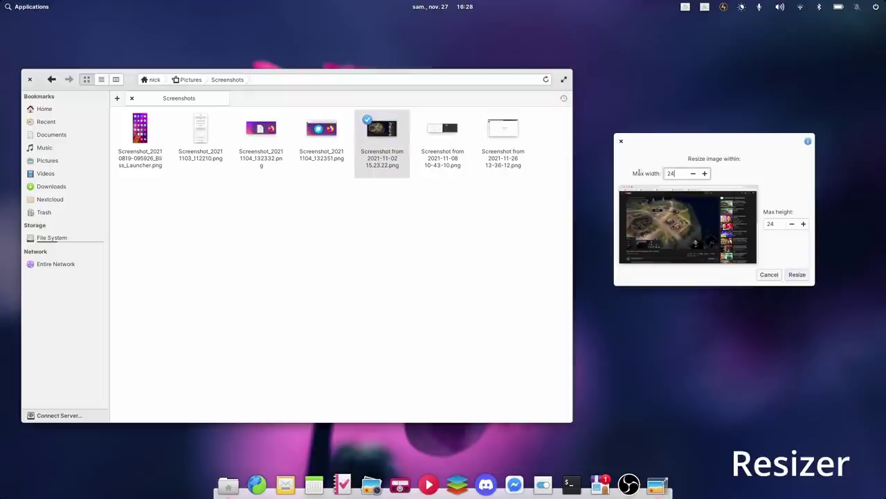
click(786, 225)
text(720)
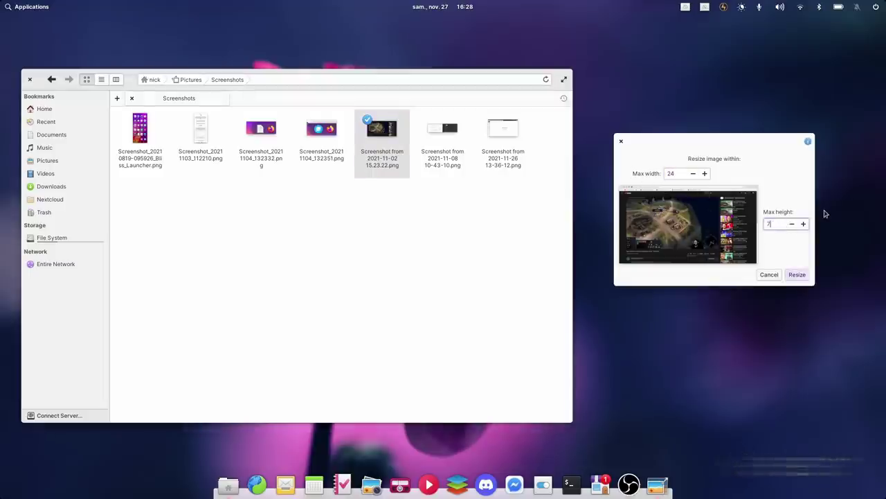
key(Tab)
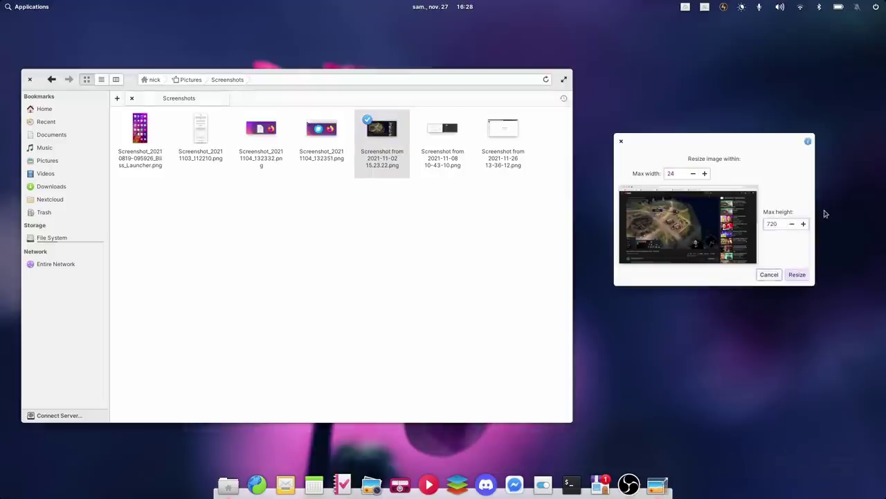
click(669, 172)
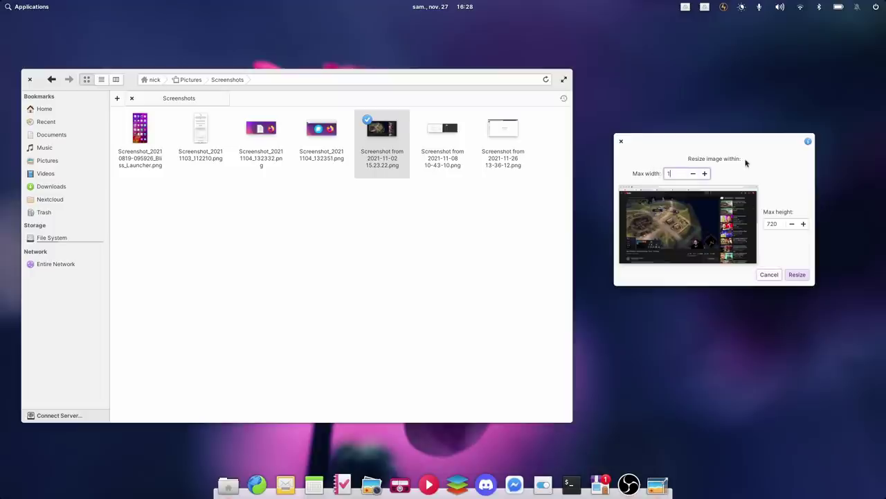
click(797, 277)
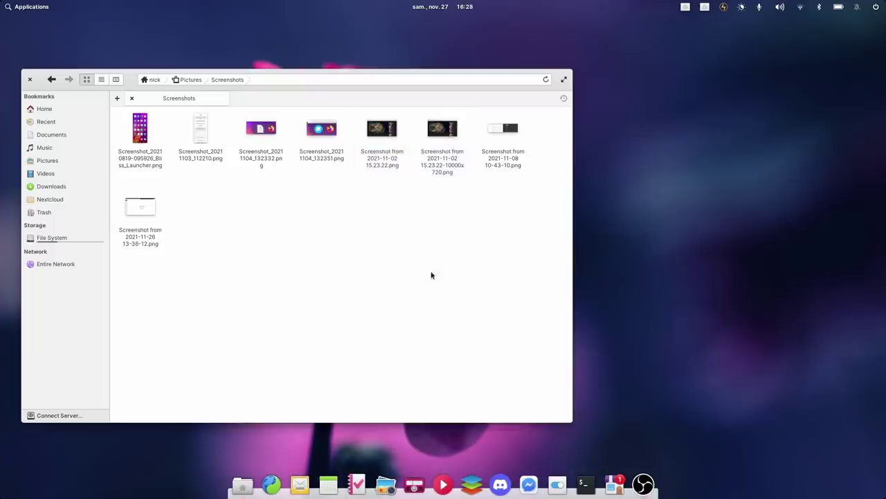
Open the new 10000x720 image and view the 2021-11-02 screenshot's properties
double_click(444, 133)
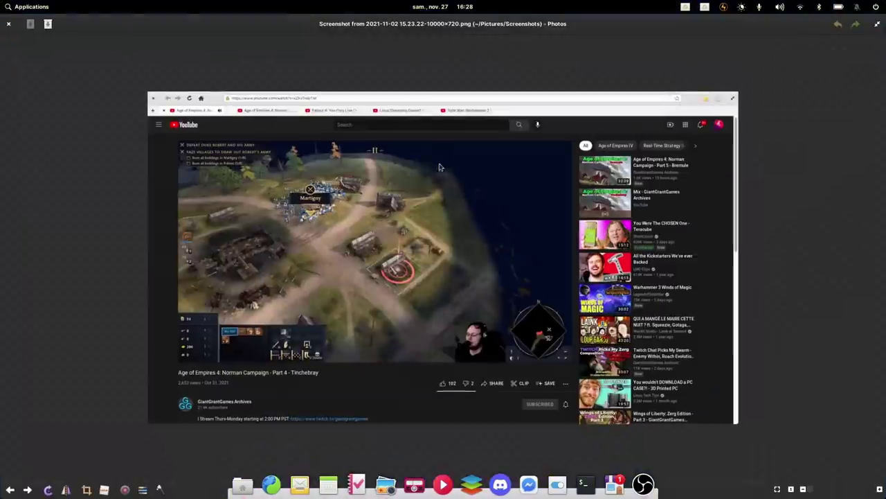
click(7, 24)
right_click(442, 134)
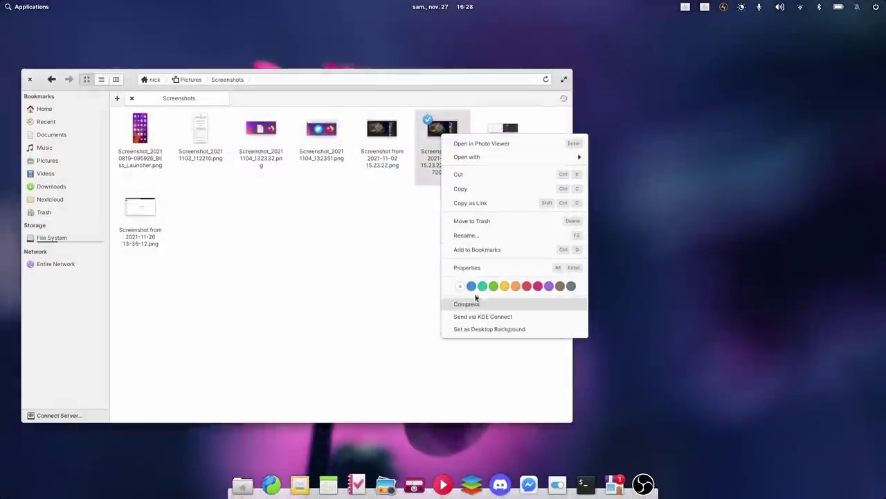
click(472, 268)
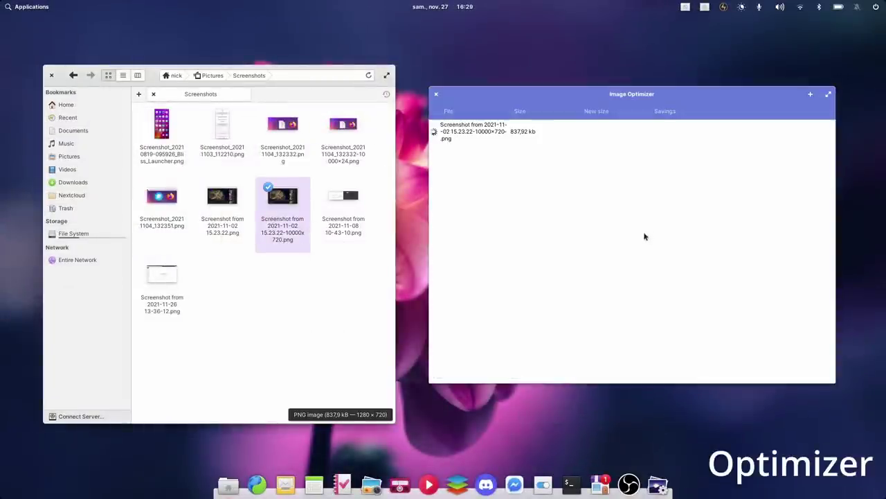
Check the optimized 10000x720 screenshot's reduced file size
click(612, 133)
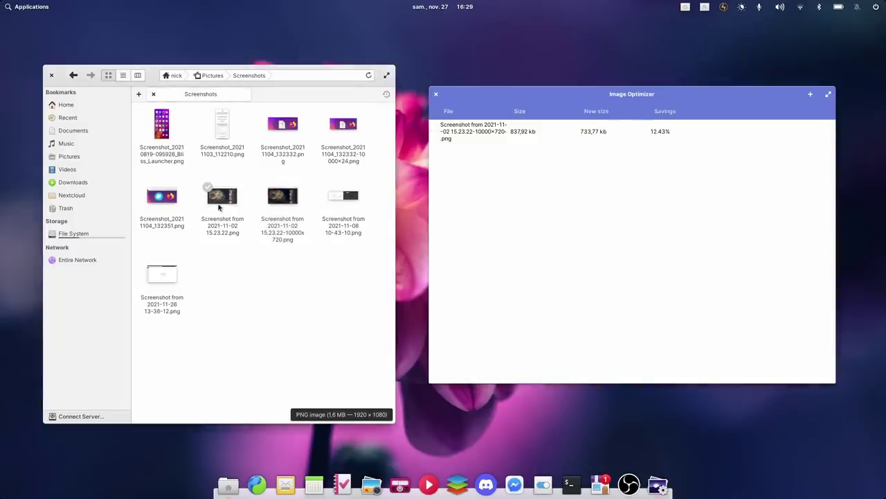
click(283, 197)
right_click(283, 197)
click(326, 330)
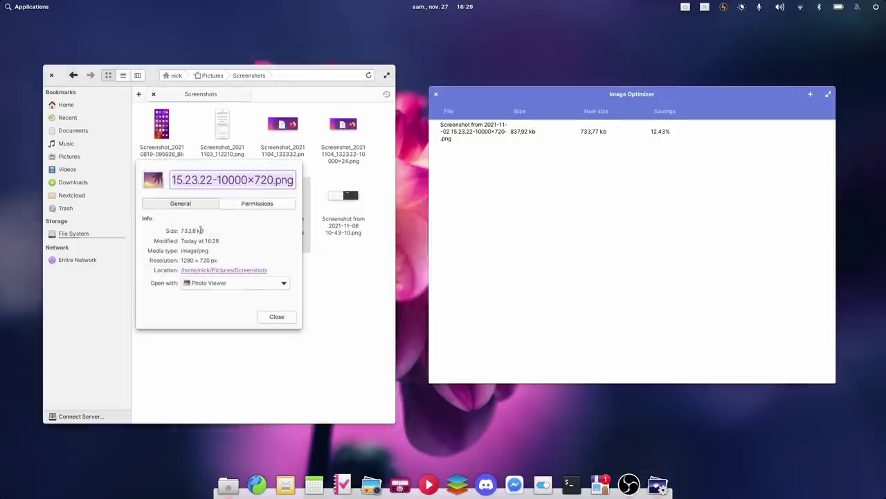
click(278, 317)
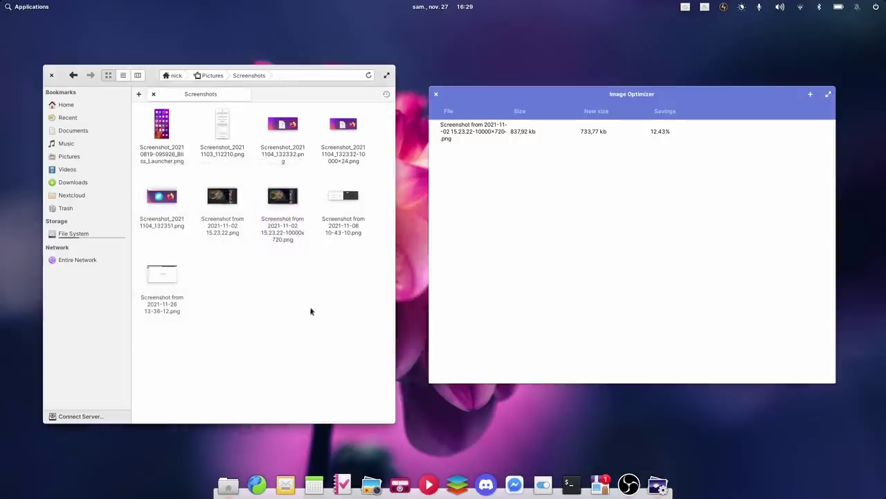
Check the 2021-11-26 screenshot's 128,8 kB size and add it to Image Optimizer
click(172, 275)
right_click(170, 277)
click(203, 409)
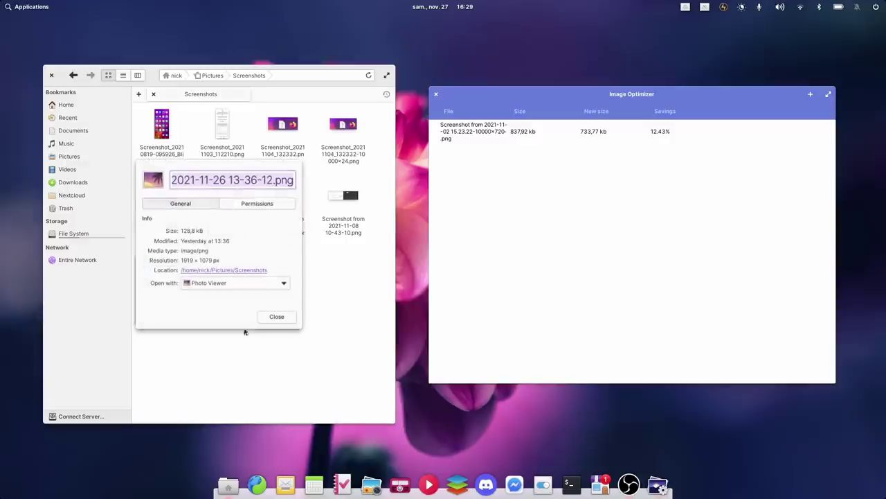
drag(182, 230, 210, 244)
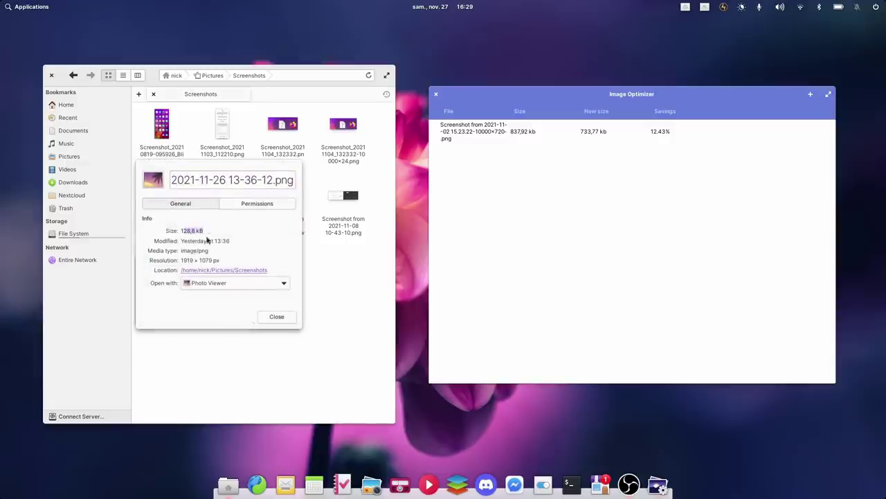
click(276, 317)
drag(174, 277, 564, 204)
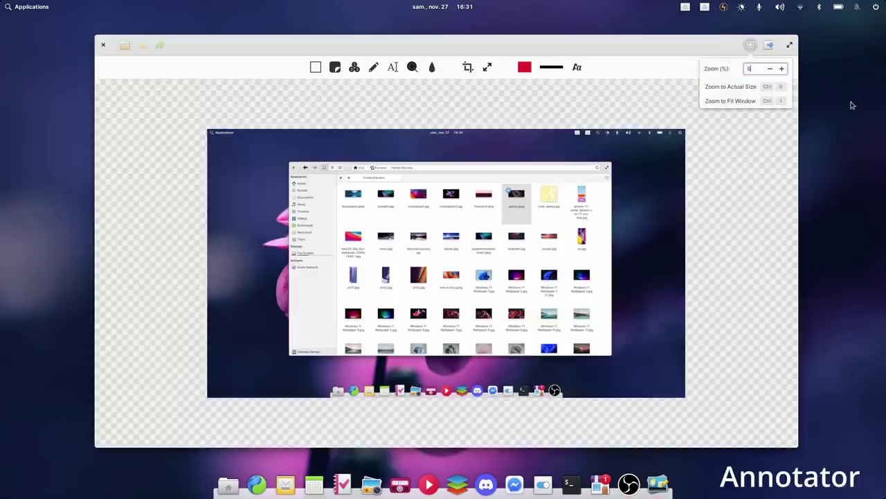
Adjust the zoom and draw a red arrow pointing at bluelagoon.jpeg
text(0)
key(Escape)
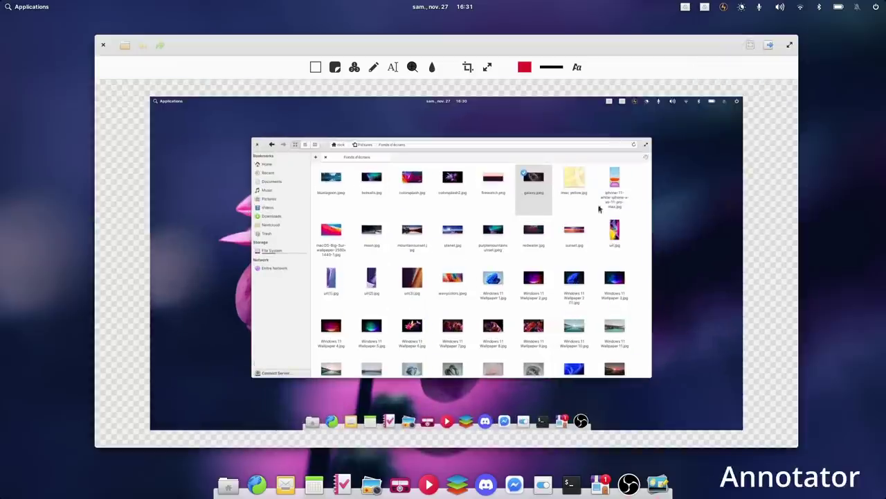
click(316, 67)
click(324, 151)
mouse_move(330, 164)
mouse_down()
mouse_move(235, 143)
mouse_move(205, 162)
mouse_move(267, 148)
mouse_move(209, 127)
mouse_move(324, 181)
mouse_up()
Add the caption 'Change the background' and magnify the bluelagoon.jpeg icon
click(393, 66)
click(353, 223)
text(C)
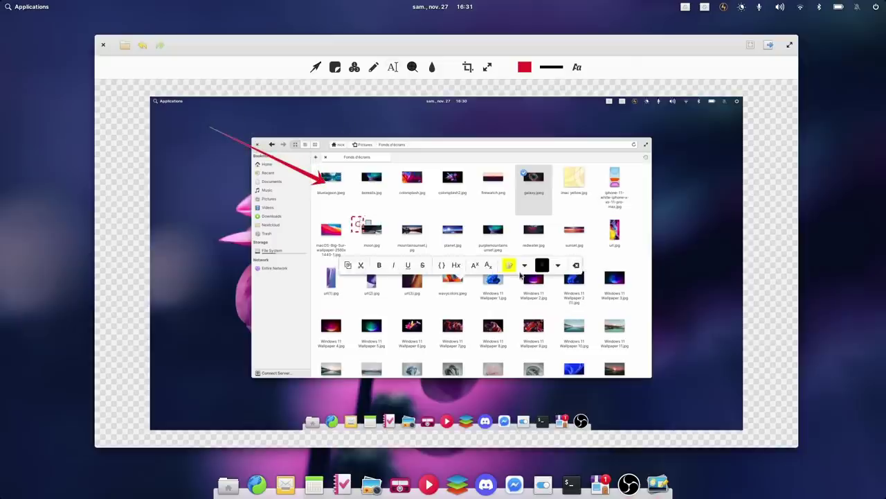
text(hange the background col)
key(Escape)
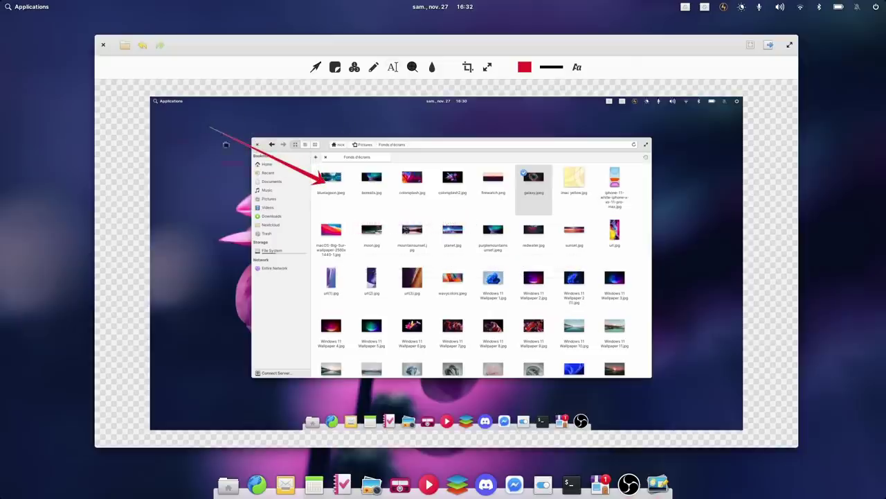
click(412, 67)
click(386, 217)
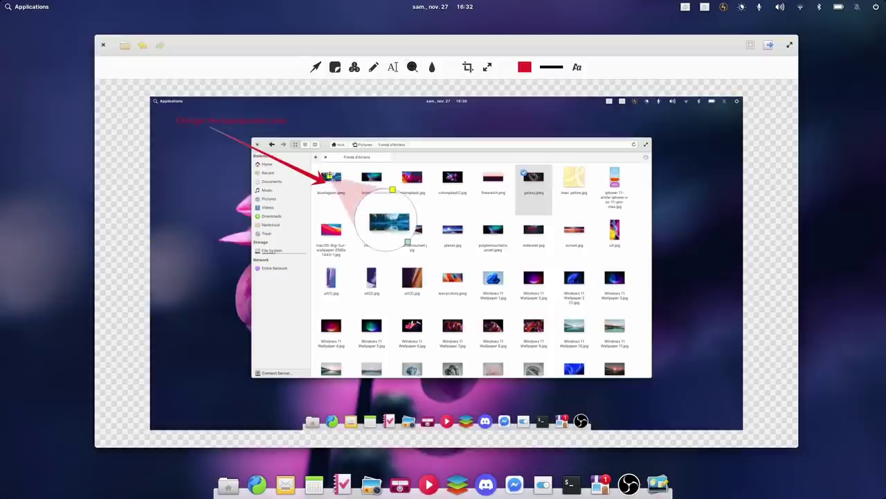
Magnify the imac yellow.jpg icon and add the note 'Improve the shadow edge' beside it
drag(404, 233, 702, 170)
drag(331, 177, 573, 181)
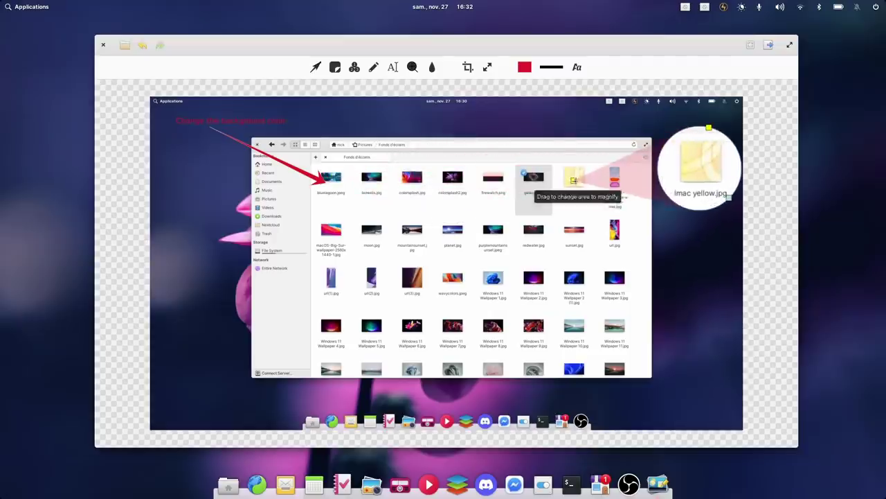
click(392, 67)
click(355, 221)
text(Improve th)
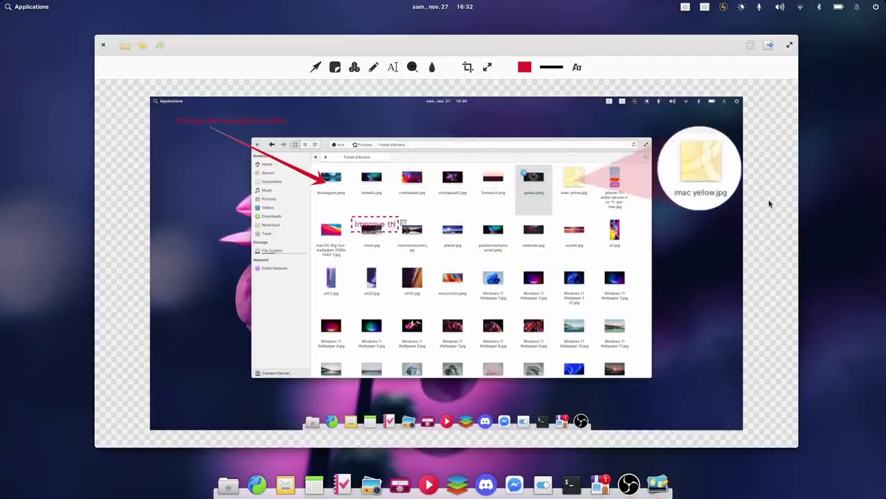
text(e shadow edges)
mouse_move(408, 225)
mouse_down()
mouse_move(707, 224)
mouse_move(698, 225)
mouse_up()
click(698, 226)
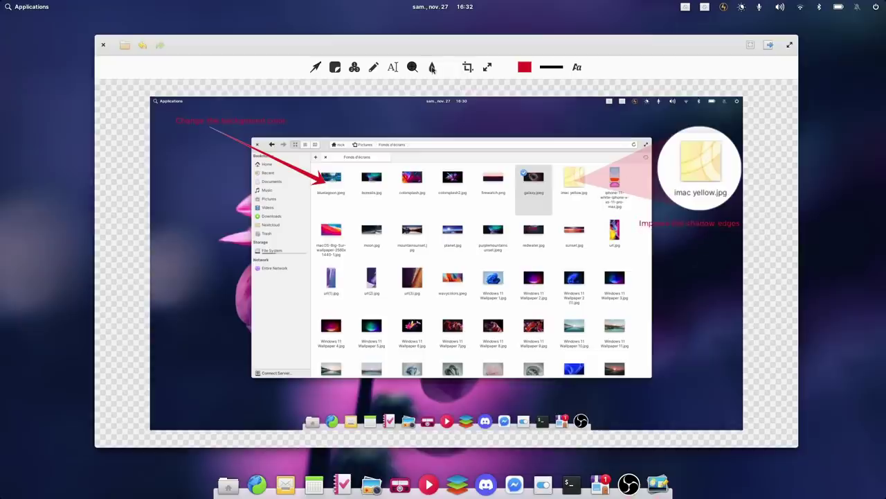
Blur the left icons of the second row
click(432, 68)
drag(314, 217, 474, 261)
click(311, 237)
Crop the screenshot, trimming the bottom, left and top margins
click(468, 68)
drag(447, 428, 450, 395)
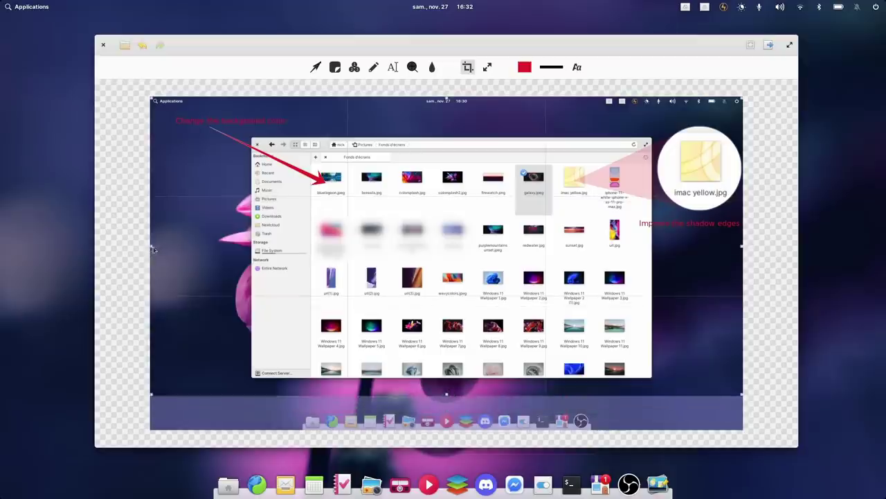
drag(151, 251, 172, 252)
drag(457, 98, 457, 112)
click(467, 67)
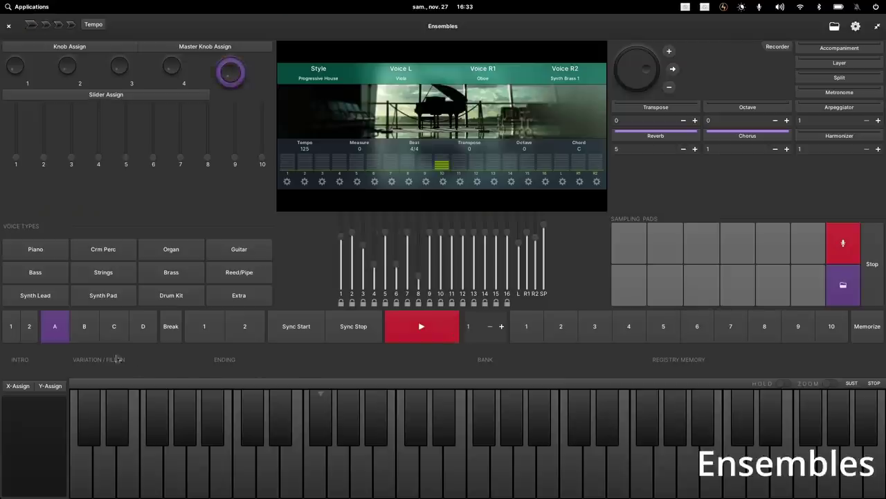
Try style variations B then C, and pick Harp as the left split voice
click(84, 331)
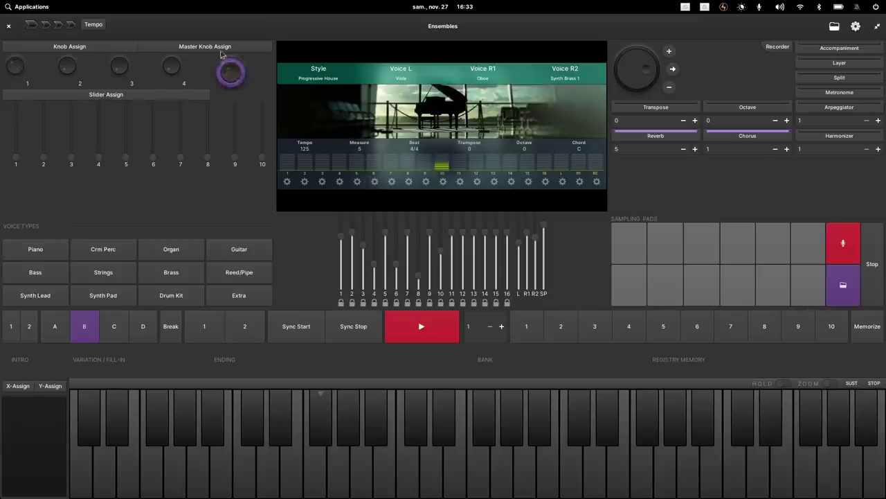
click(116, 335)
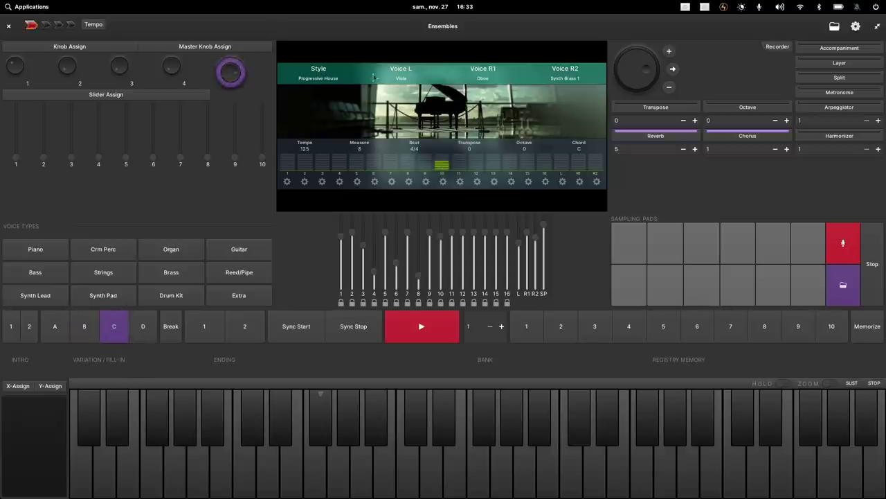
click(377, 73)
scroll(415, 144, down, 2)
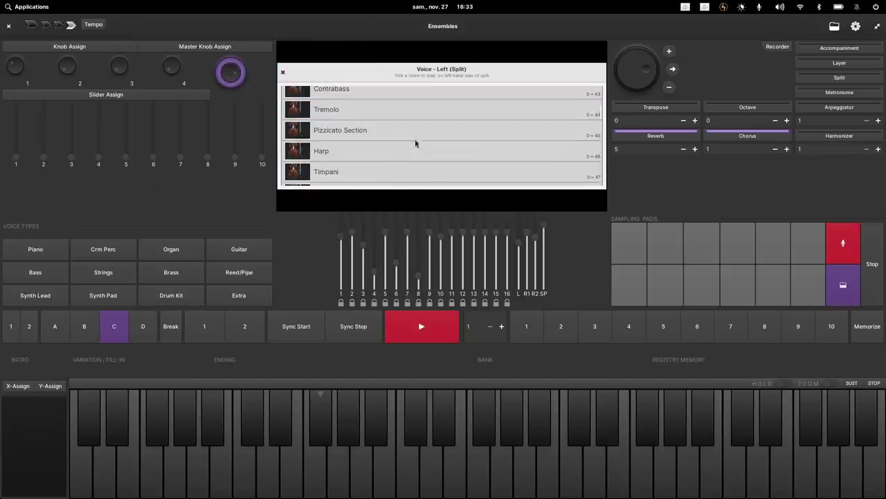
click(334, 151)
click(281, 70)
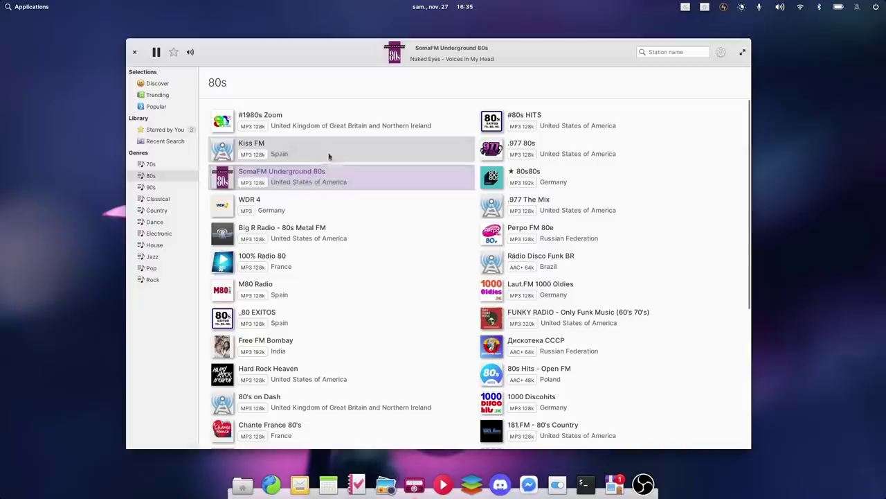
Browse the 90s, Classical, Country, Dance, Electronic and House genre stations
click(155, 187)
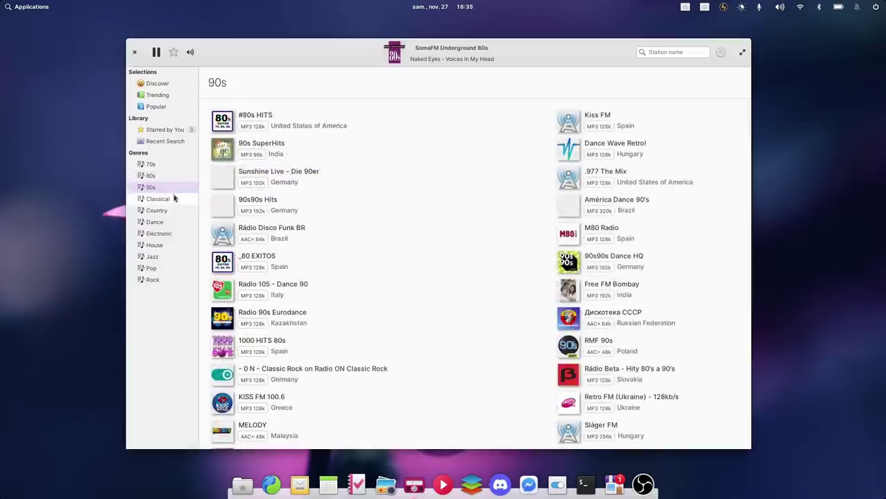
click(162, 200)
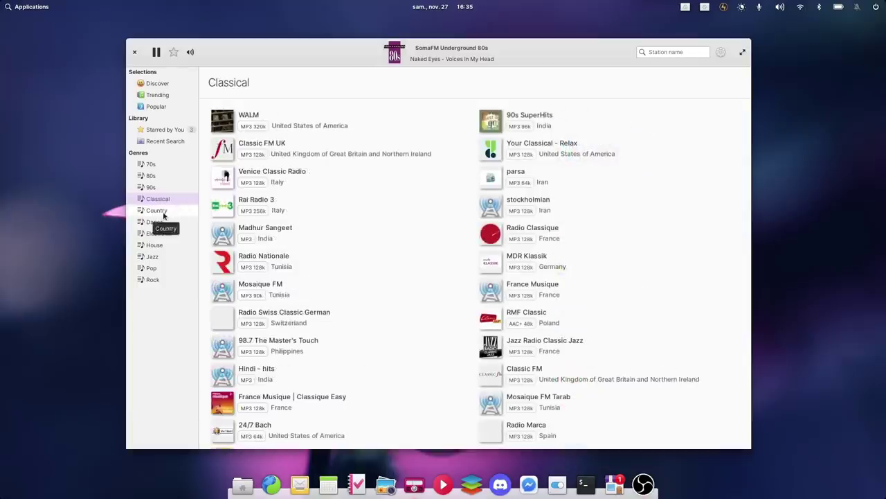
click(164, 212)
click(166, 220)
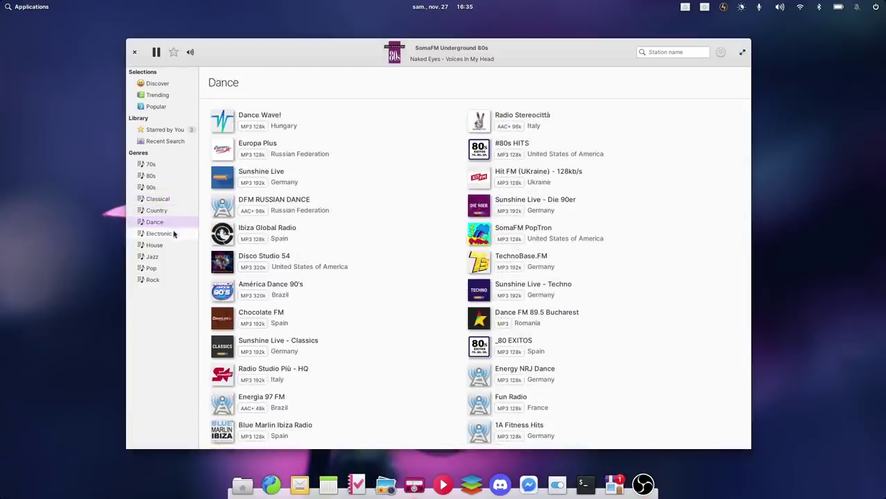
click(174, 234)
click(165, 246)
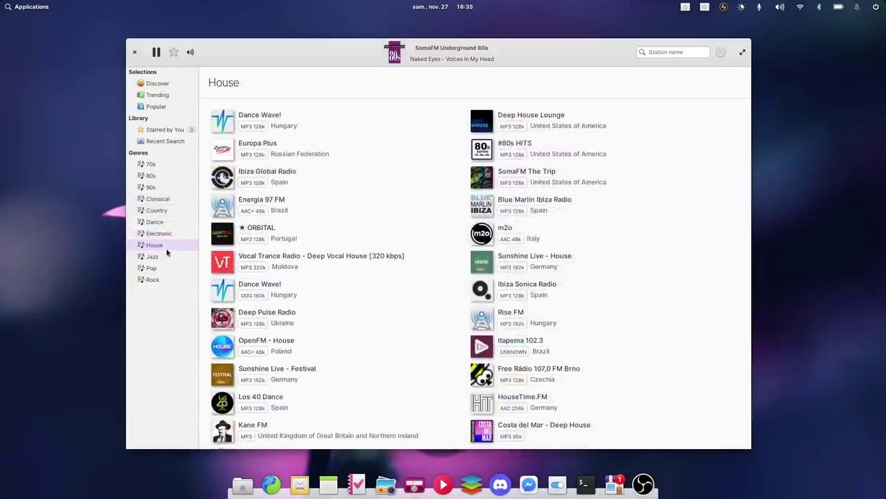
Play the starred Poolside | NTS station and keep the theme following the system
click(165, 129)
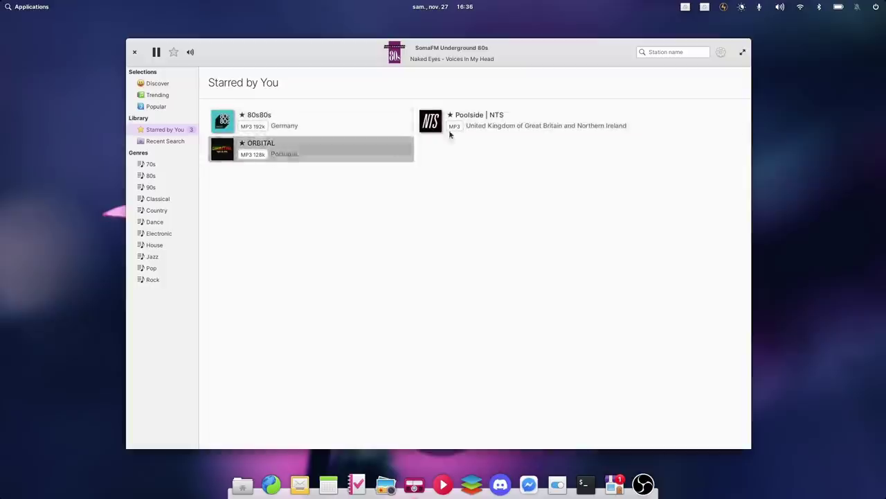
click(527, 115)
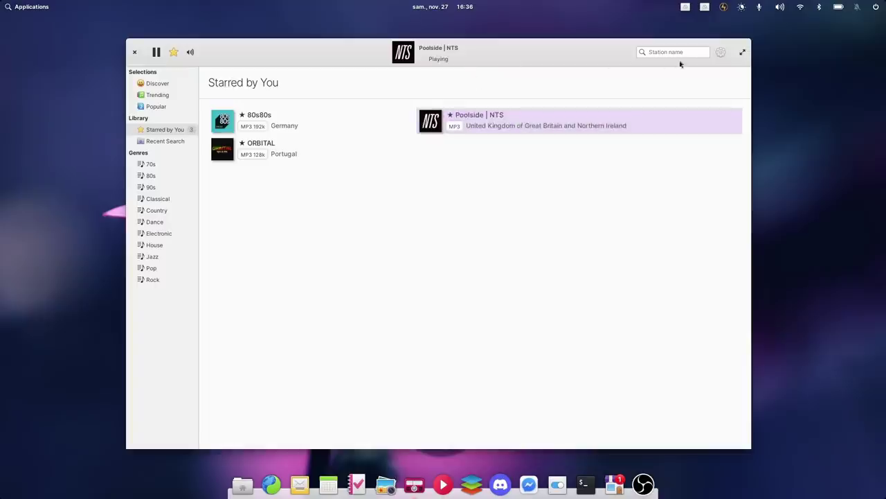
click(717, 53)
click(698, 77)
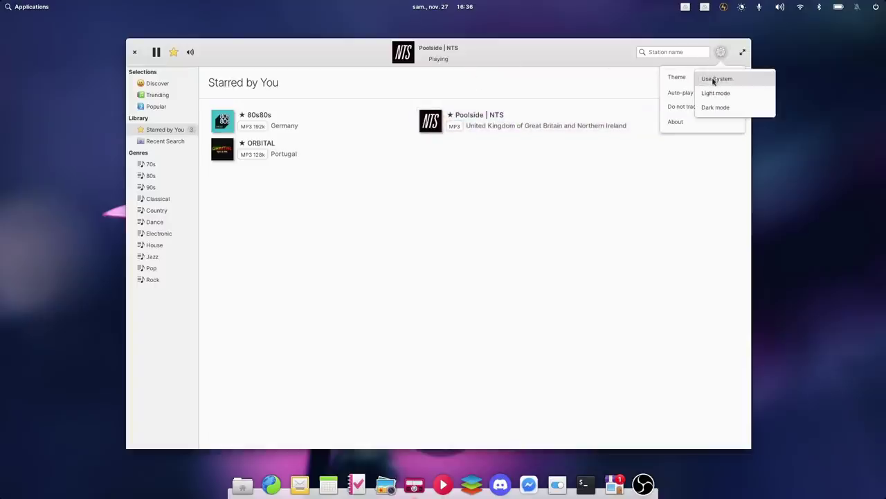
click(673, 85)
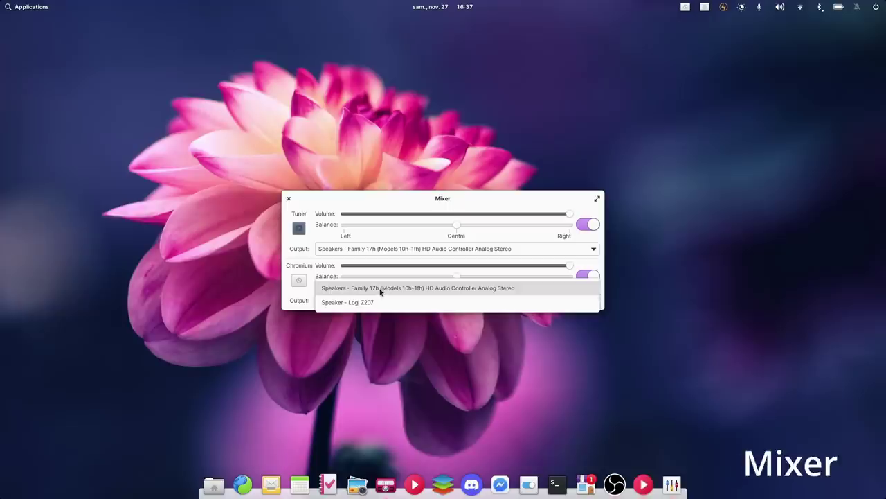
Route Chromium to the Logi Z207 speaker and keep Tuner on the built-in speakers
click(379, 303)
click(347, 251)
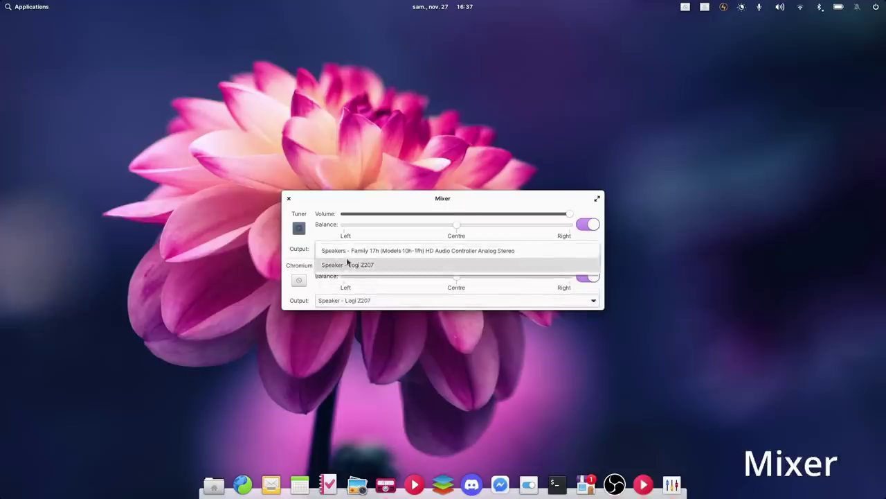
click(414, 230)
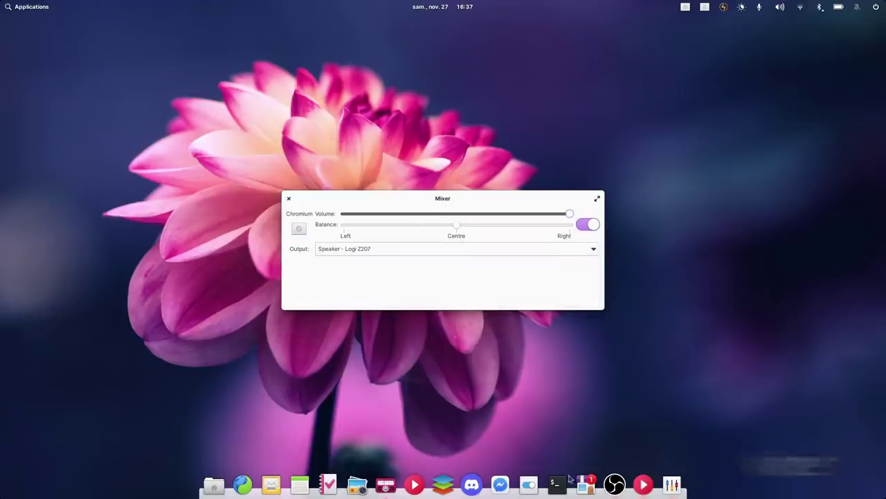
click(386, 483)
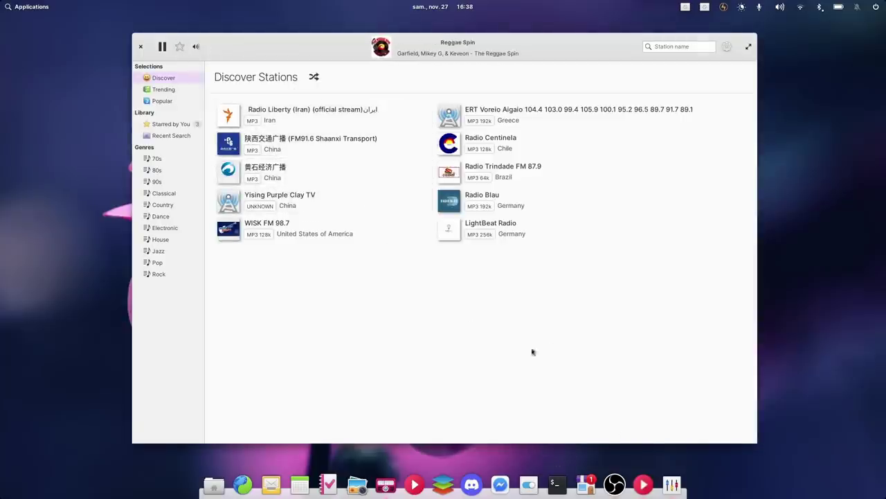
Move the Mixer window to another workspace and switch to that workspace
click(673, 485)
mouse_move(1, 3)
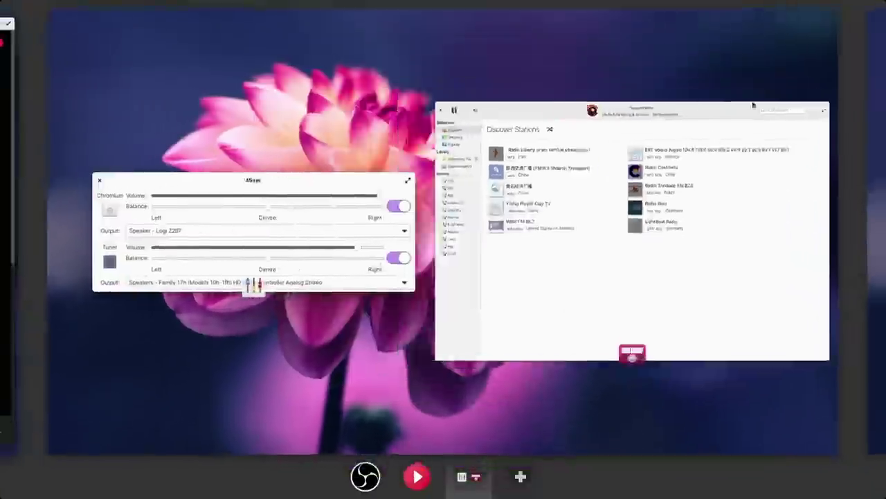
drag(242, 259, 876, 203)
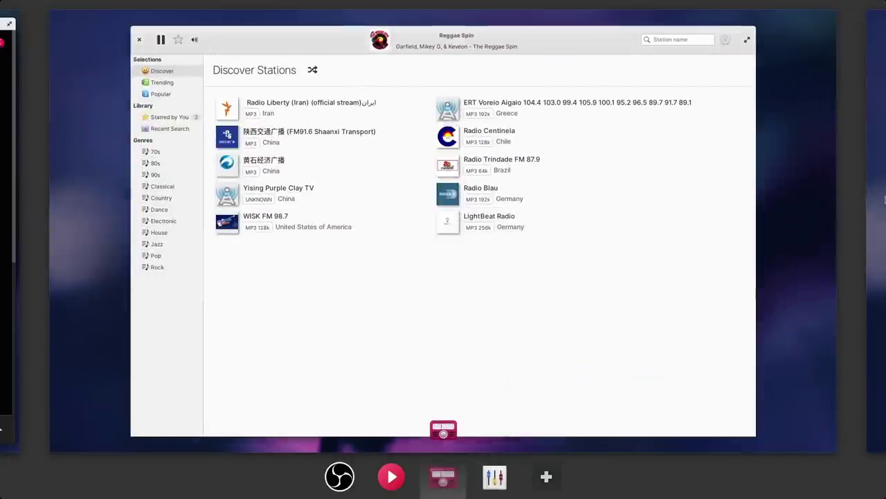
click(876, 202)
click(475, 240)
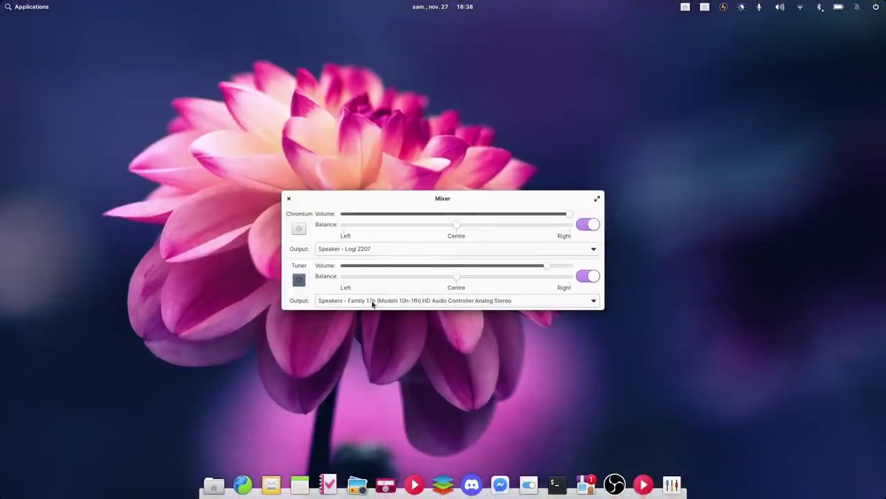
Send Chromium's audio to Speaker - Logi Z207, lower its volume to about half, and close Mixer
click(371, 247)
click(361, 251)
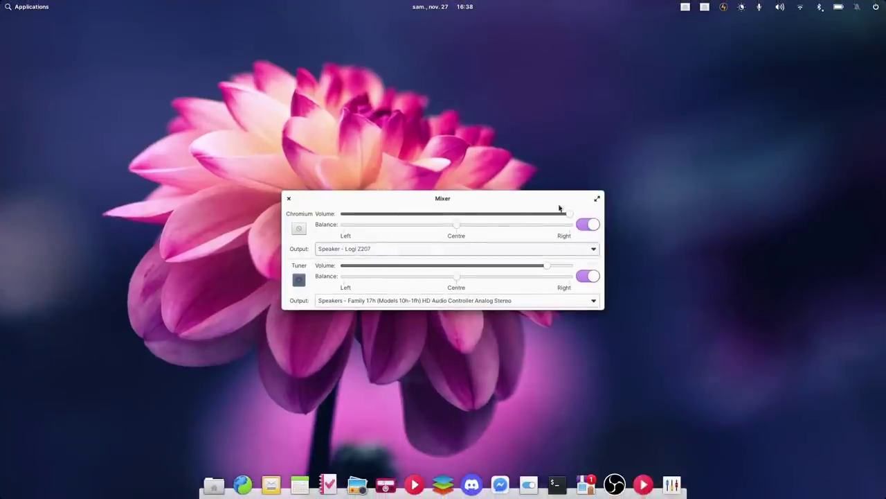
drag(569, 216, 552, 217)
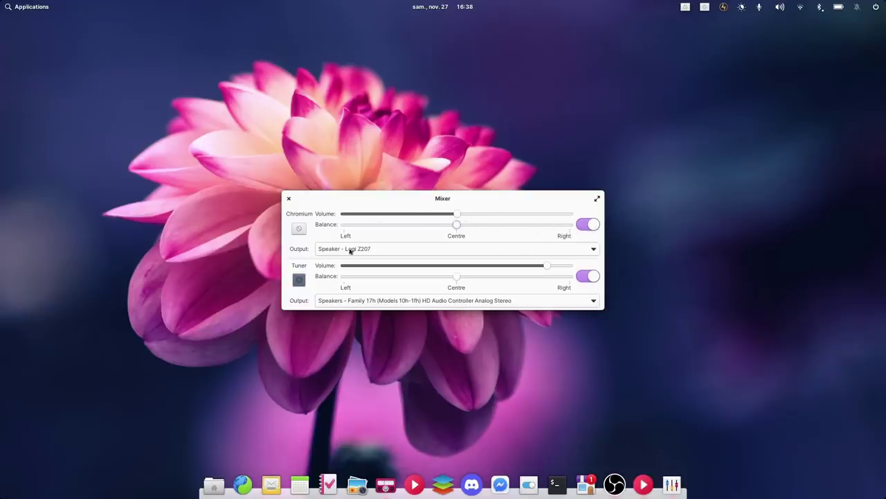
click(288, 199)
click(655, 483)
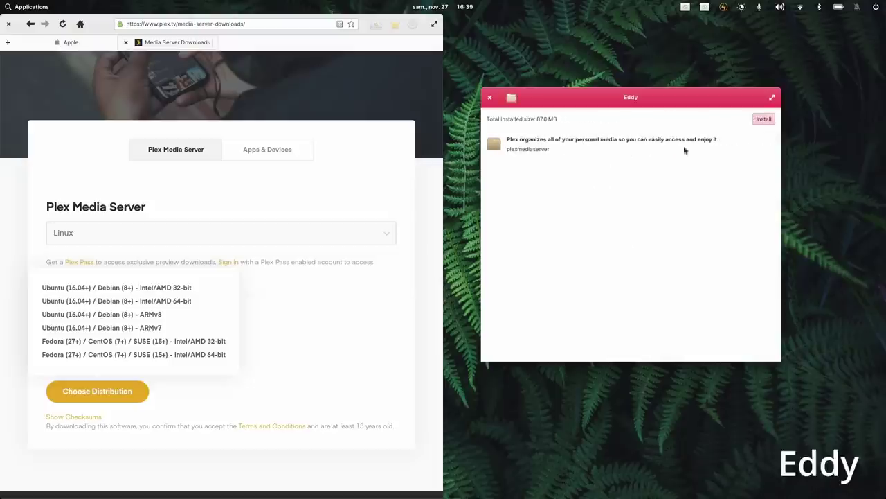
Install the plexmediaserver package, authenticating with the account password
click(762, 120)
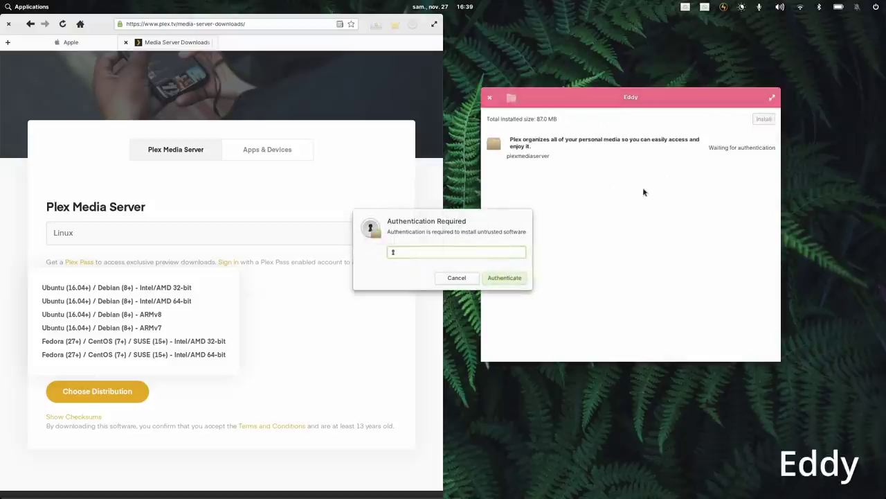
text(••)
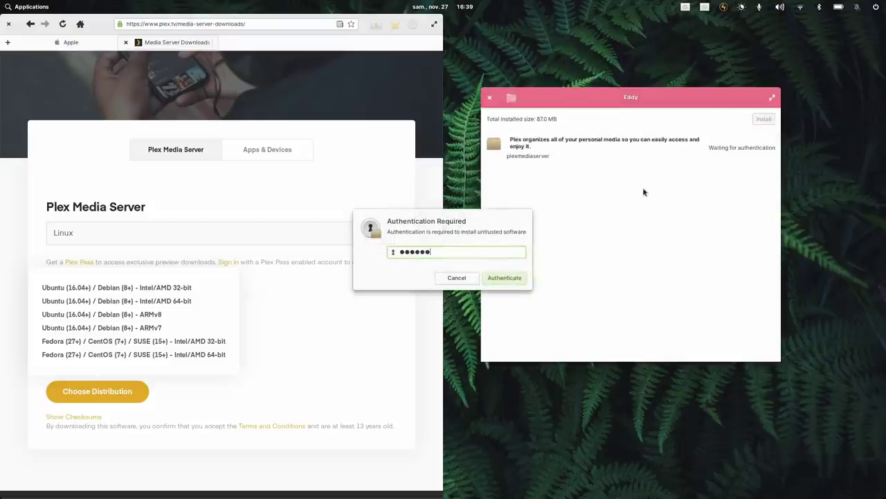
text(•••••••••)
key(Return)
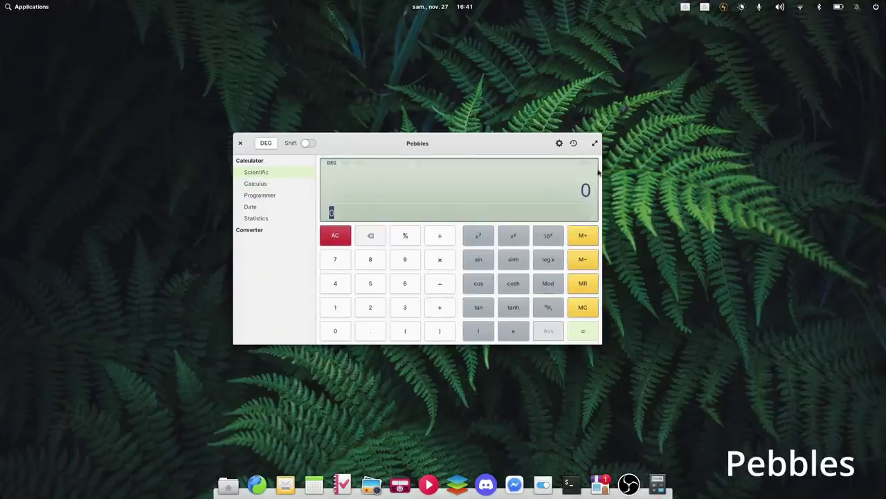
Set 9 decimal places, higher integral accuracy and Euler's constant e as Constant 1
click(559, 144)
click(582, 172)
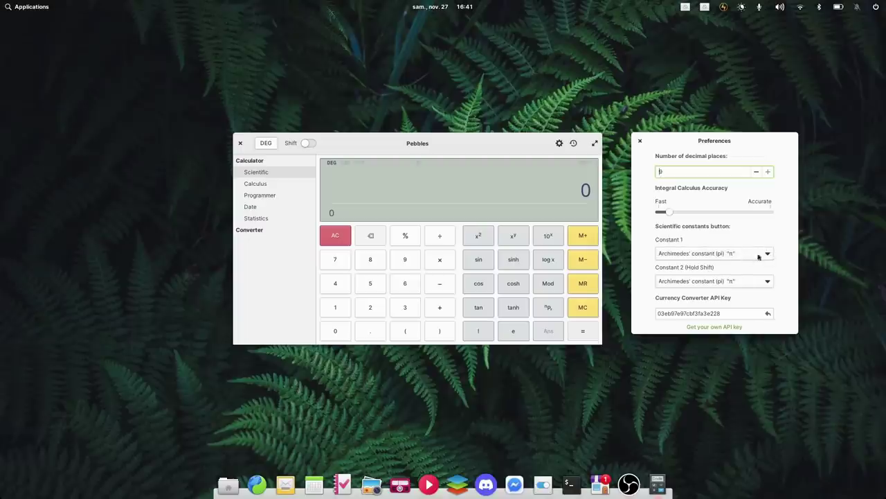
click(759, 254)
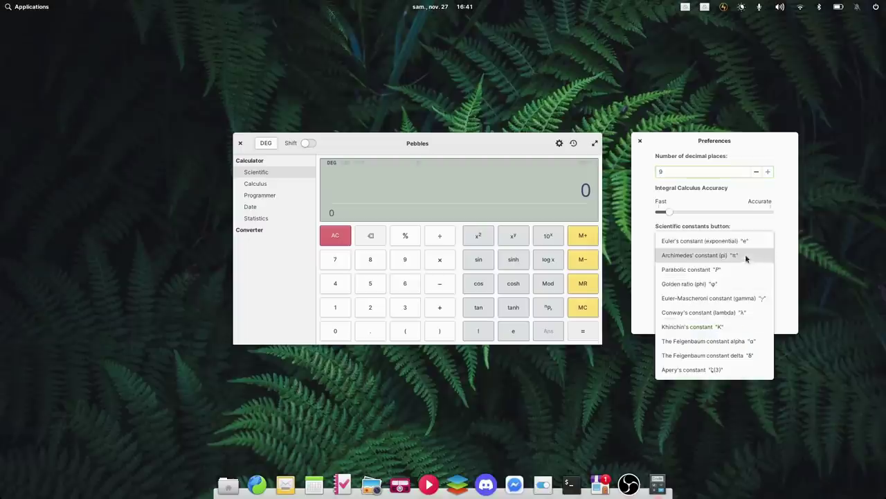
click(782, 239)
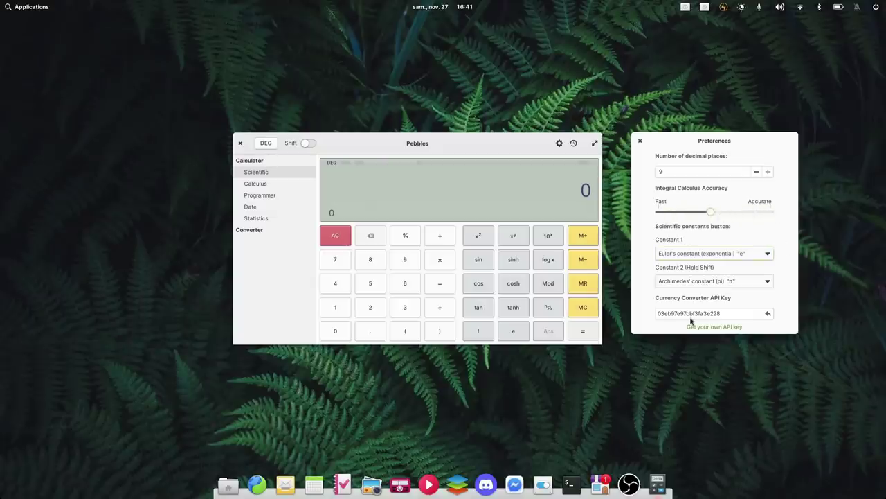
click(640, 142)
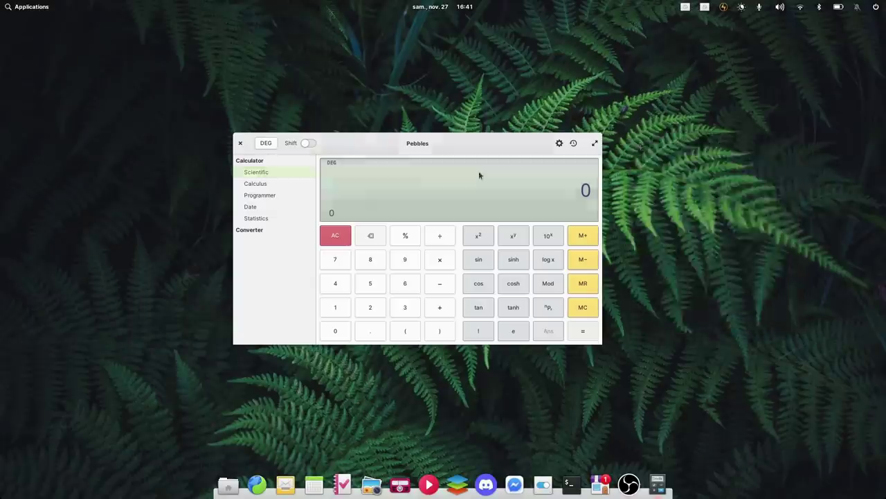
Cycle through the Calculus and Programmer modes to the Date difference calculator
click(256, 183)
click(284, 194)
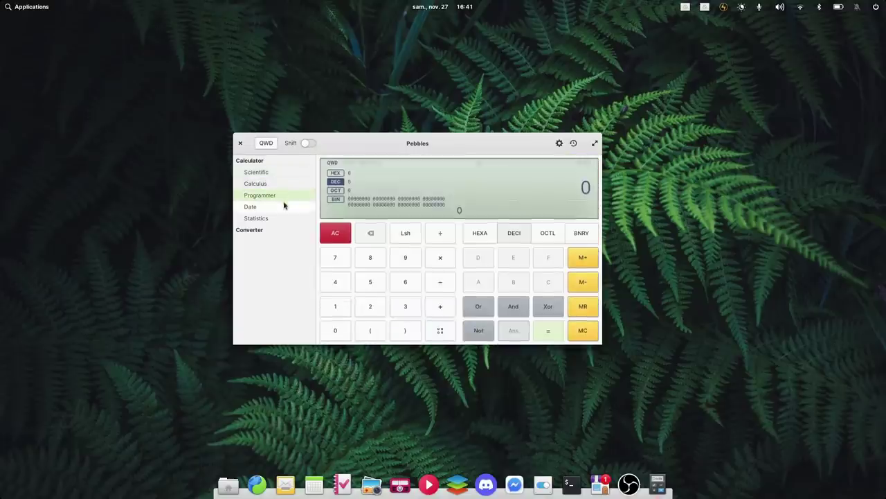
click(283, 207)
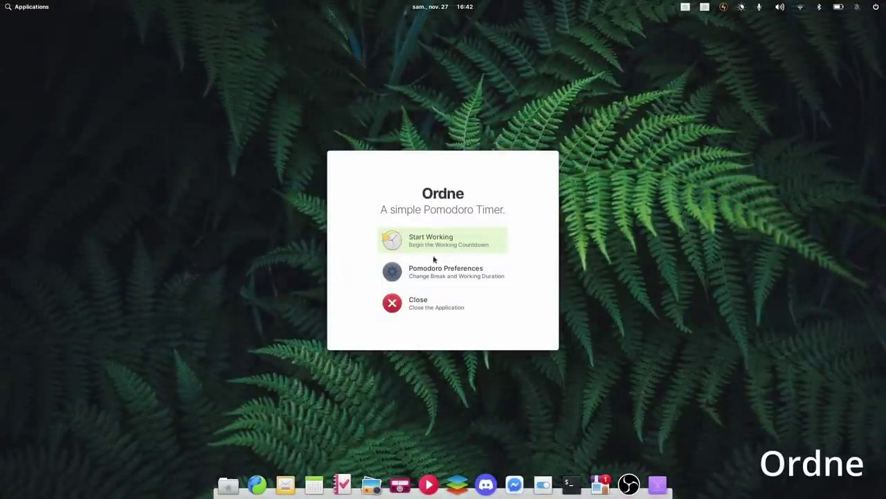
Use 45/10-minute durations with auto-dismissed notifications, start working, and move the timer top-right
click(428, 276)
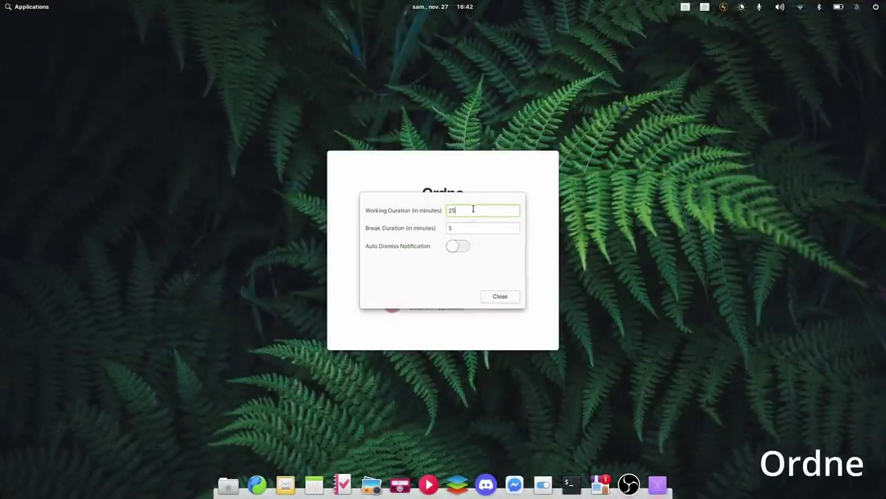
click(457, 246)
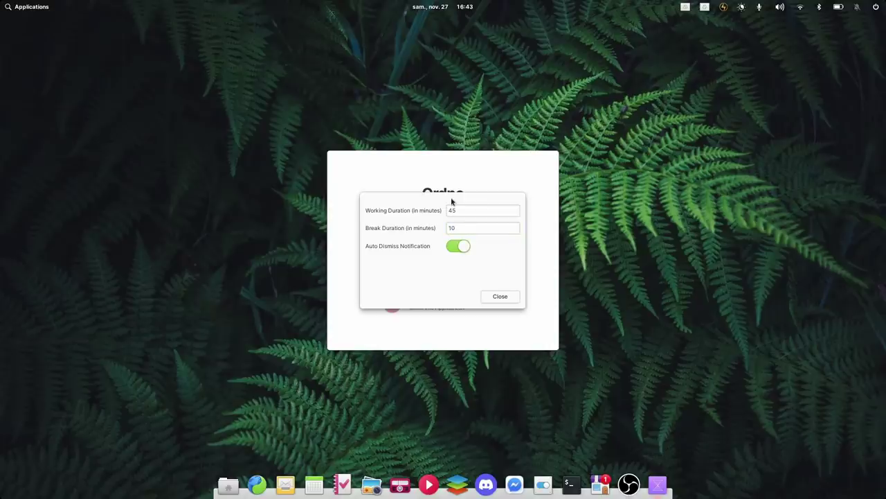
click(495, 299)
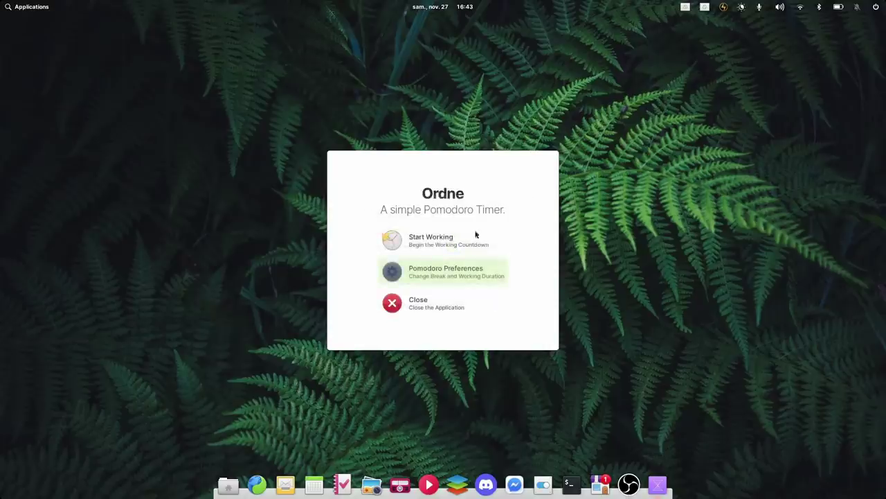
click(431, 248)
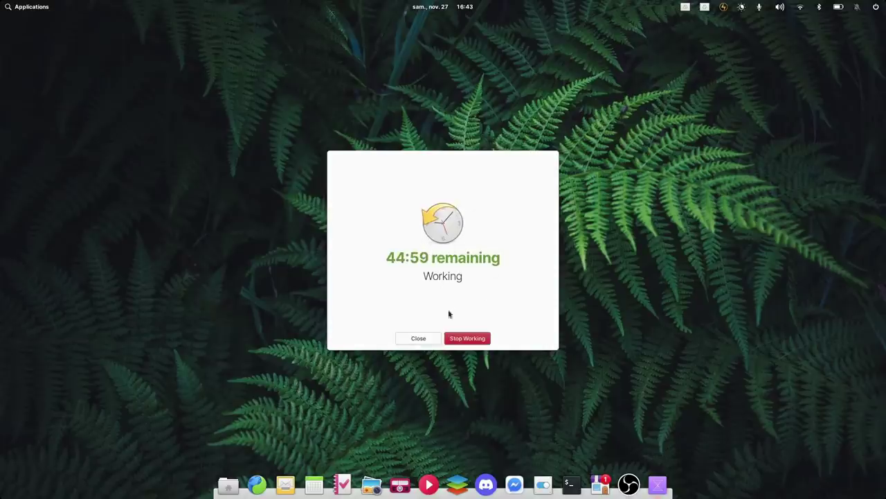
drag(467, 167, 778, 31)
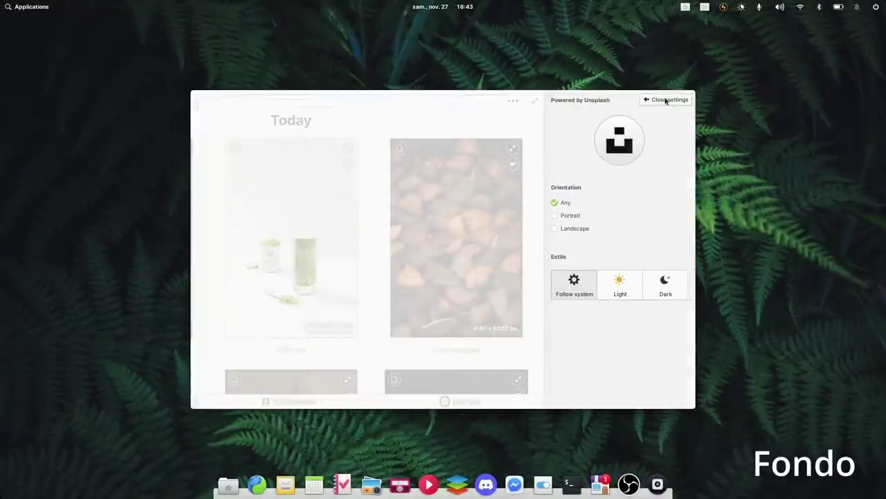
Restrict Fondo's photo orientation to Landscape
click(570, 217)
click(574, 228)
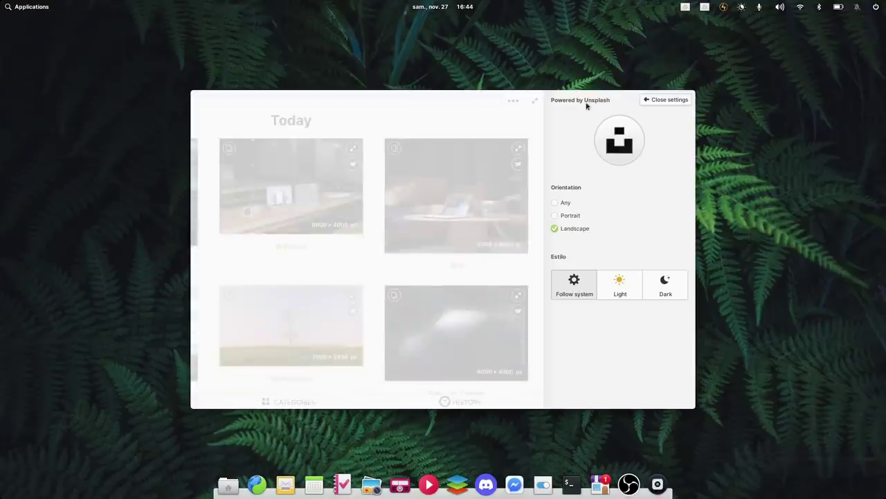
click(655, 99)
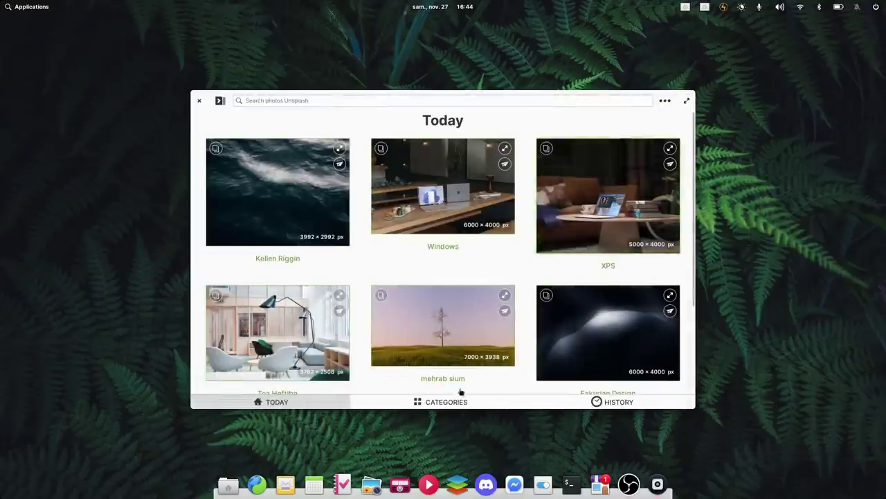
Open the Nature category and set the forest footbridge photo as the desktop wallpaper
click(442, 401)
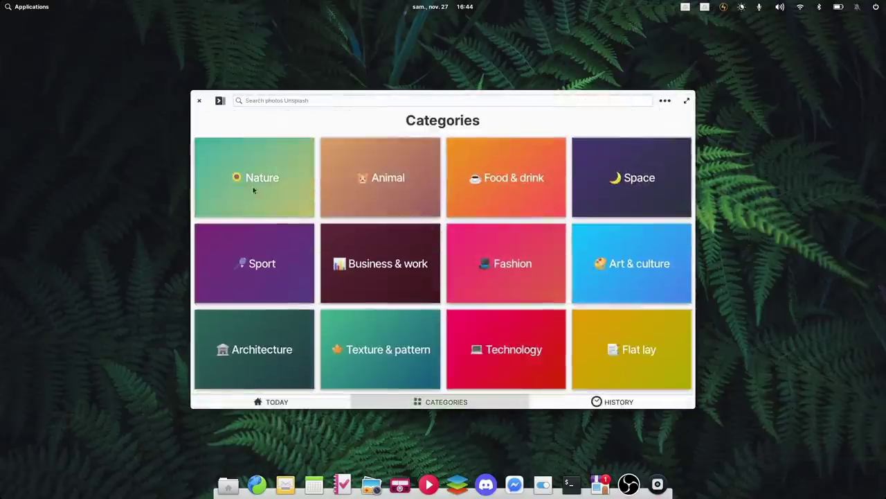
click(253, 190)
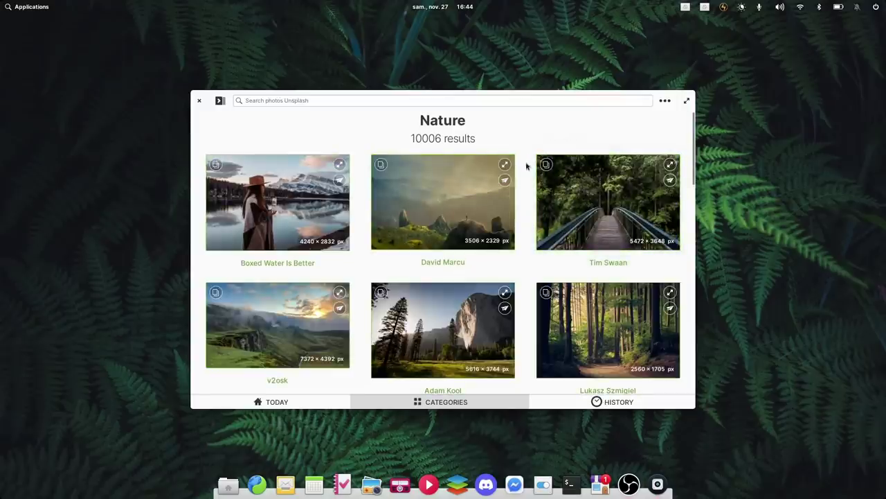
click(603, 211)
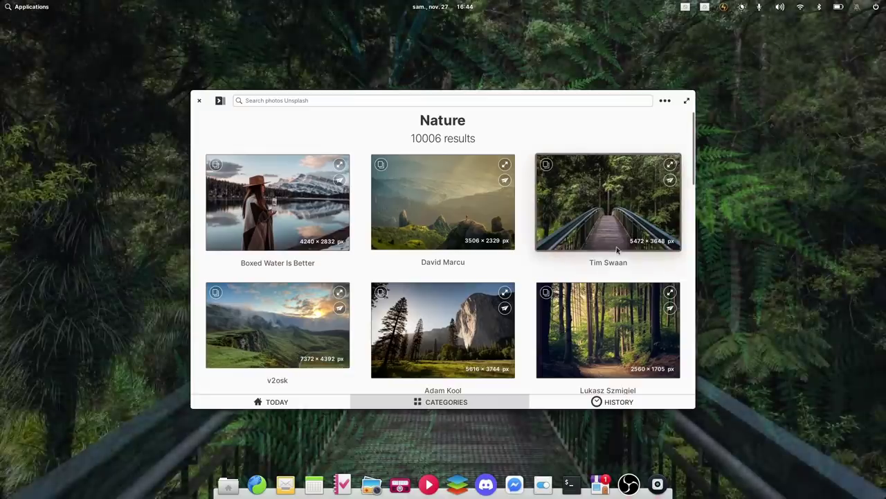
click(660, 486)
click(659, 485)
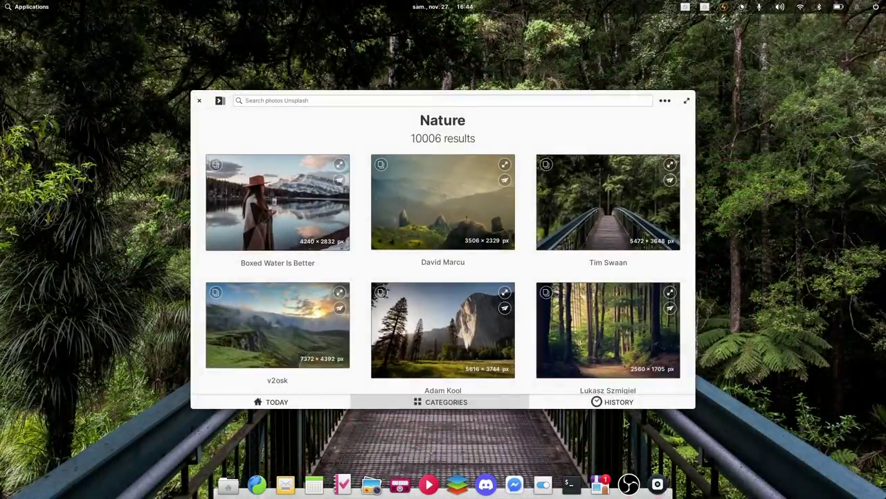
scroll(512, 256, down, 8)
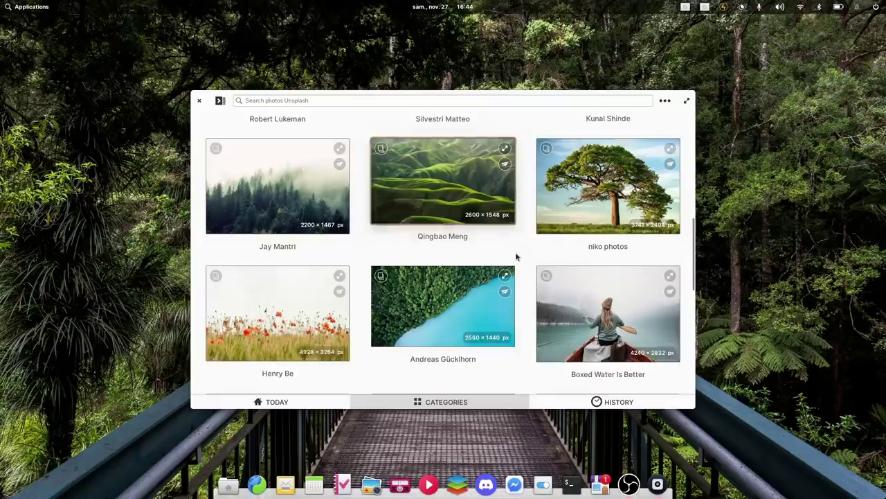
scroll(516, 253, down, 1)
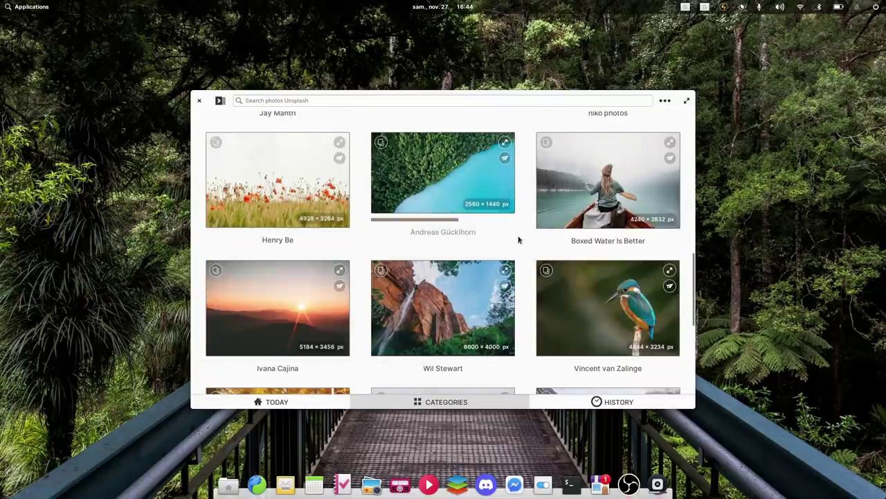